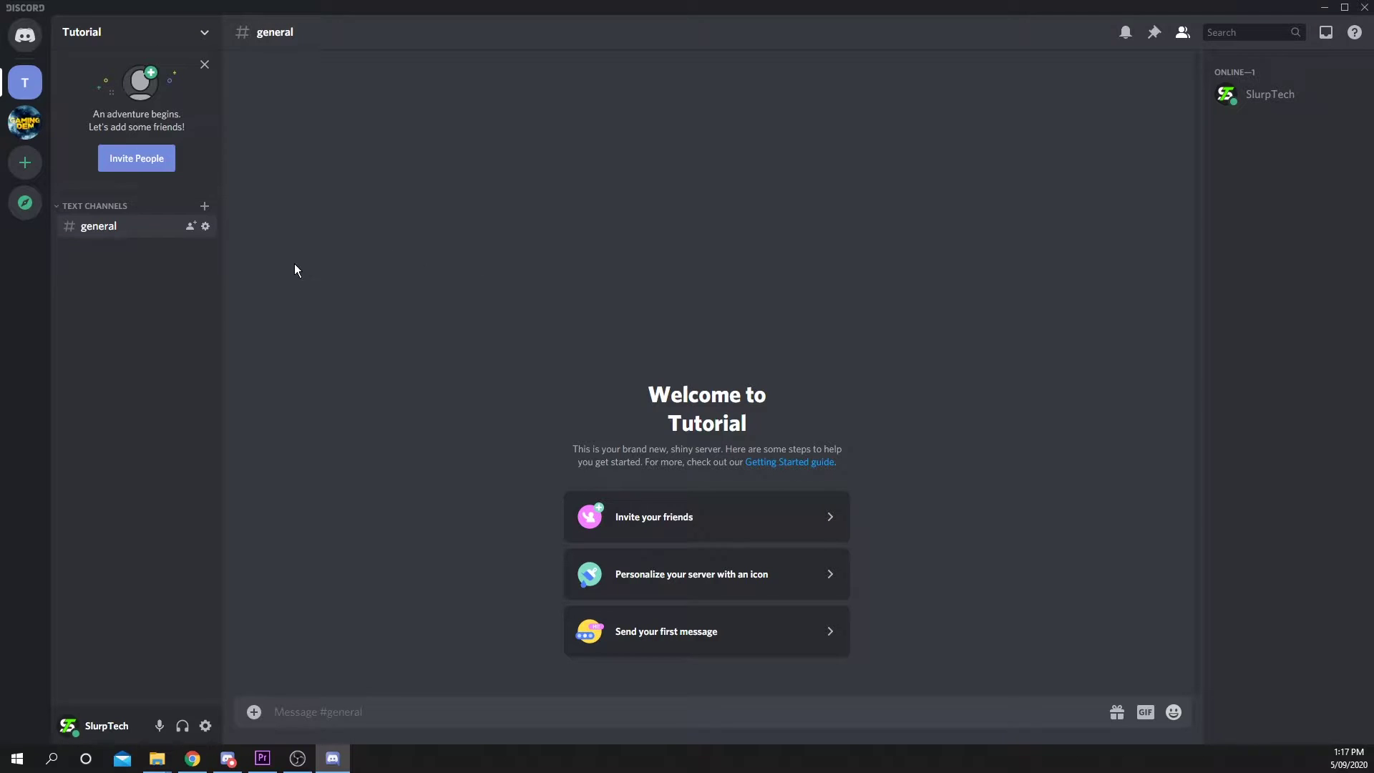
Add a new text channel called 'rules' from the Tutorial server's channel list.
{"action": "right_click", "coordinate": [130, 279]}
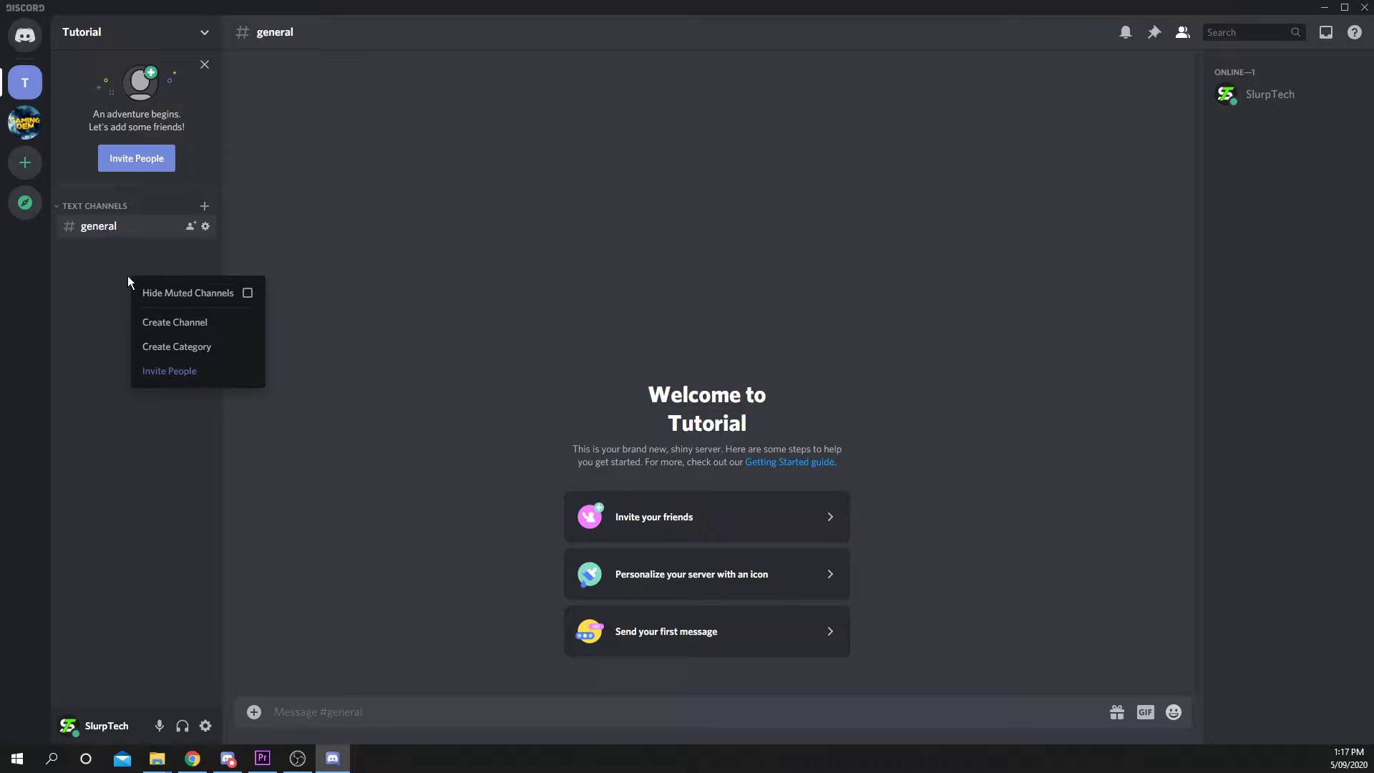
{"action": "left_click", "coordinate": [155, 333]}
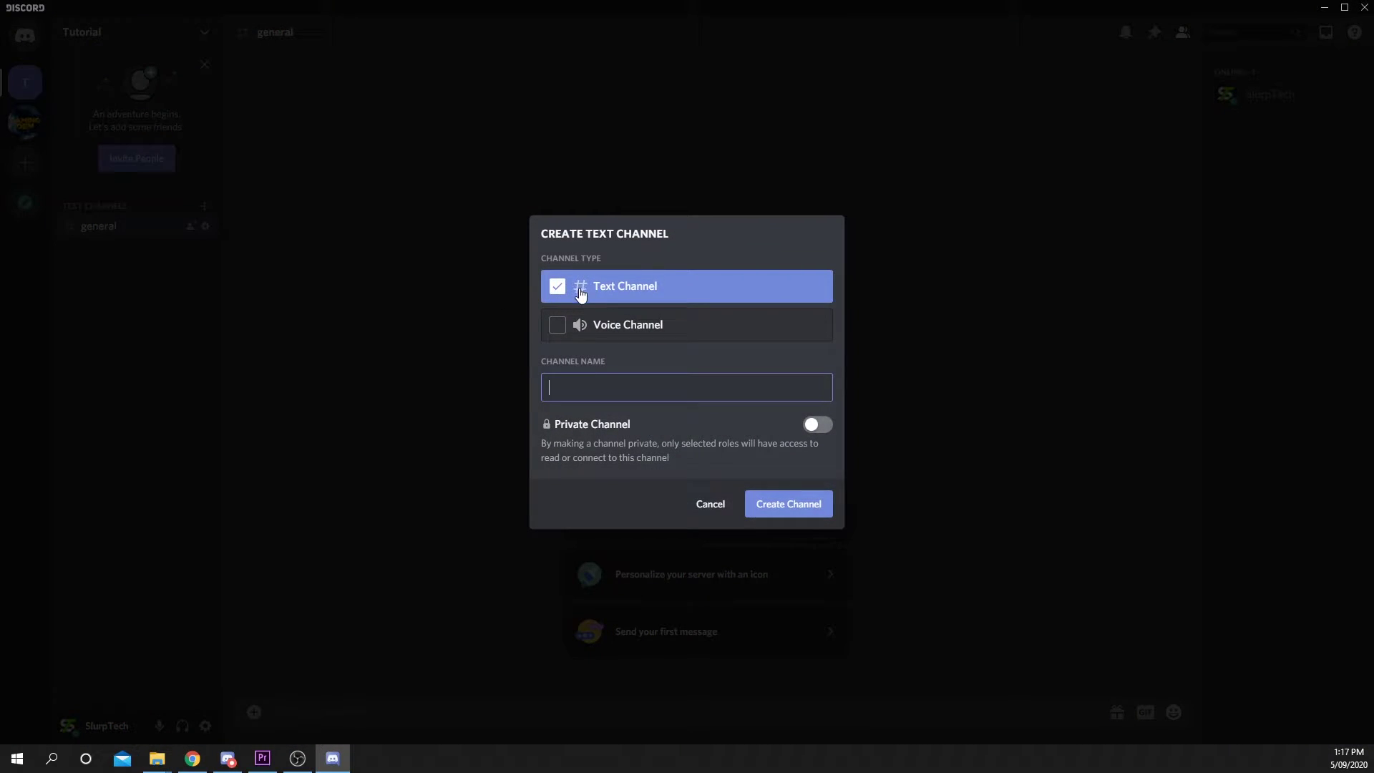
{"action": "type", "text": "rules"}
{"action": "left_click", "coordinate": [779, 508]}
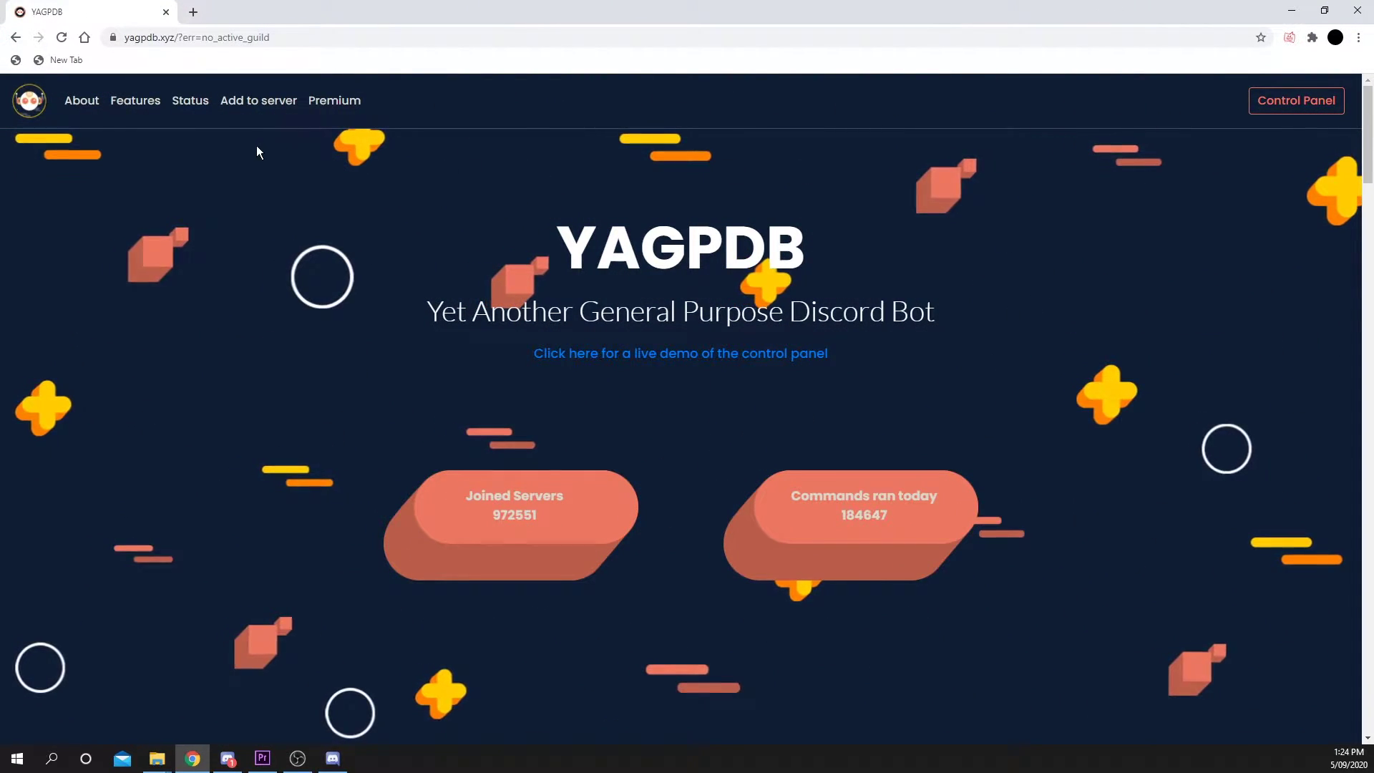
Start adding the YAGPDB bot and choose Tutorial as its server.
{"action": "left_click", "coordinate": [259, 102]}
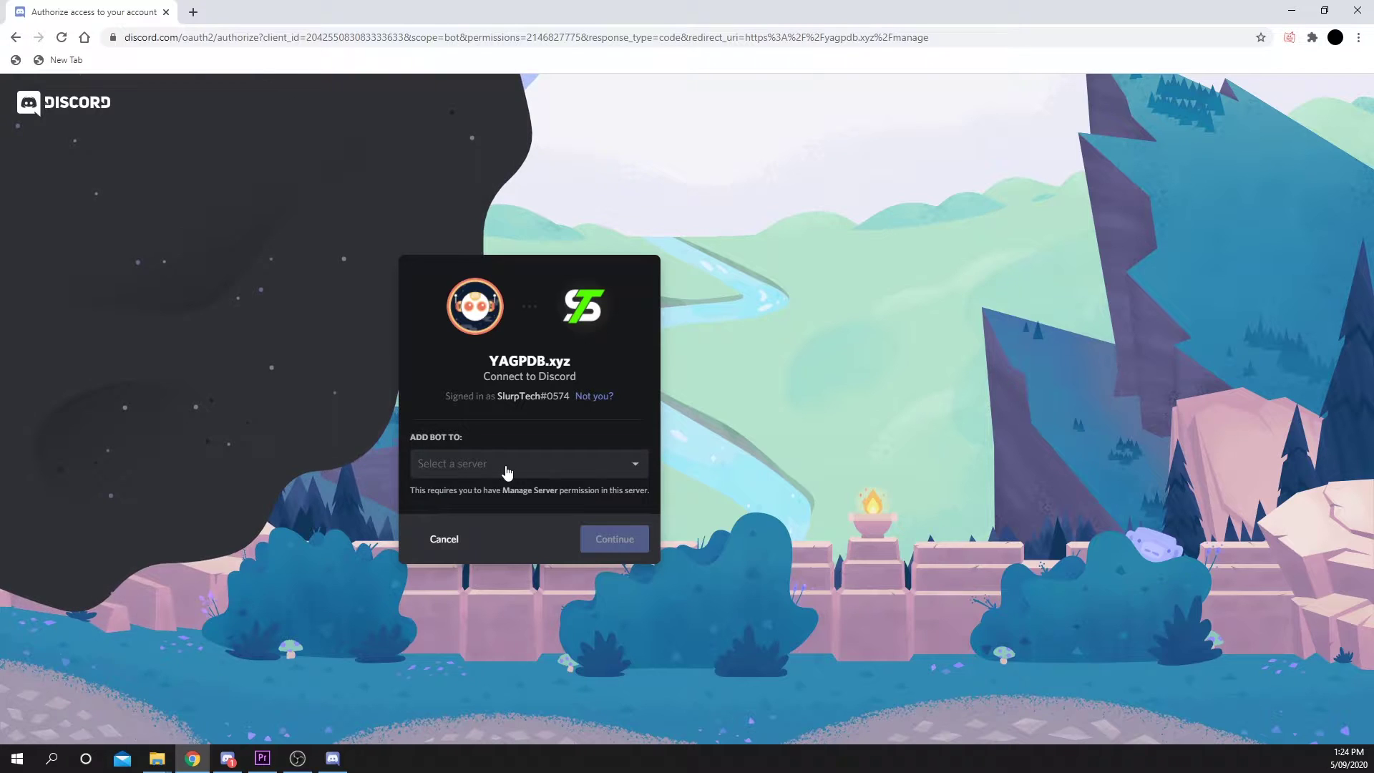
{"action": "left_click", "coordinate": [501, 469]}
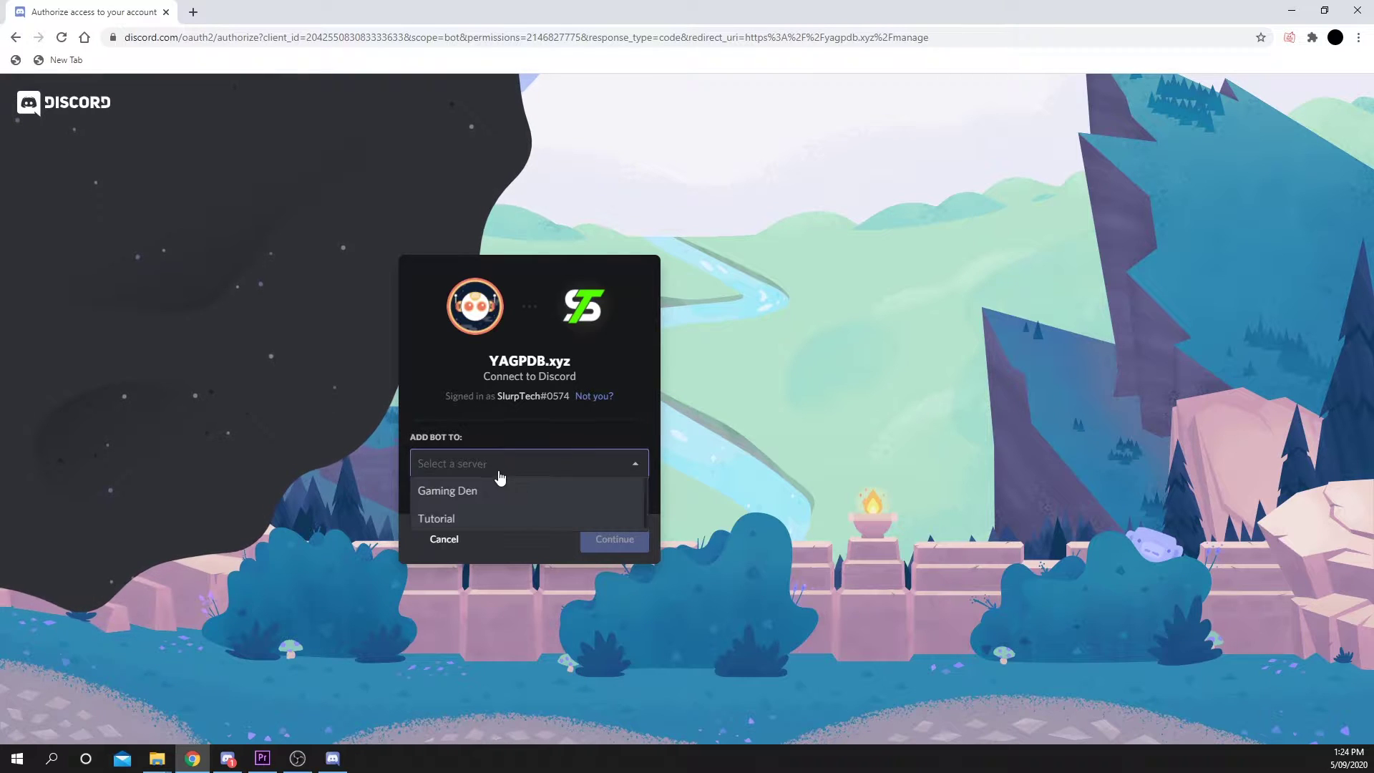
{"action": "left_click", "coordinate": [470, 518]}
{"action": "left_click", "coordinate": [604, 542]}
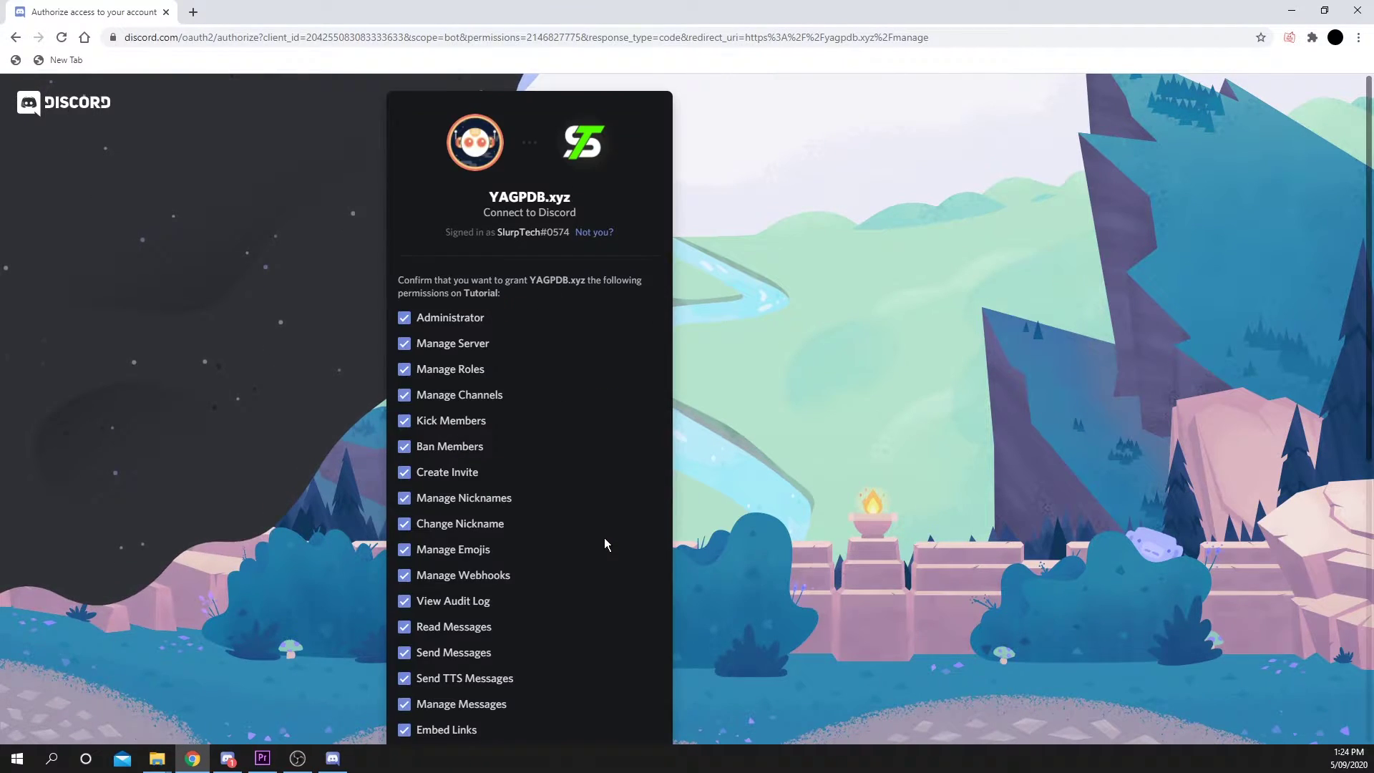
Authorize the bot's listed permissions and complete the reCAPTCHA check.
{"action": "scroll", "coordinate": [646, 473], "scroll_direction": "down", "scroll_amount": 2}
{"action": "scroll", "coordinate": [648, 469], "scroll_direction": "down", "scroll_amount": 5}
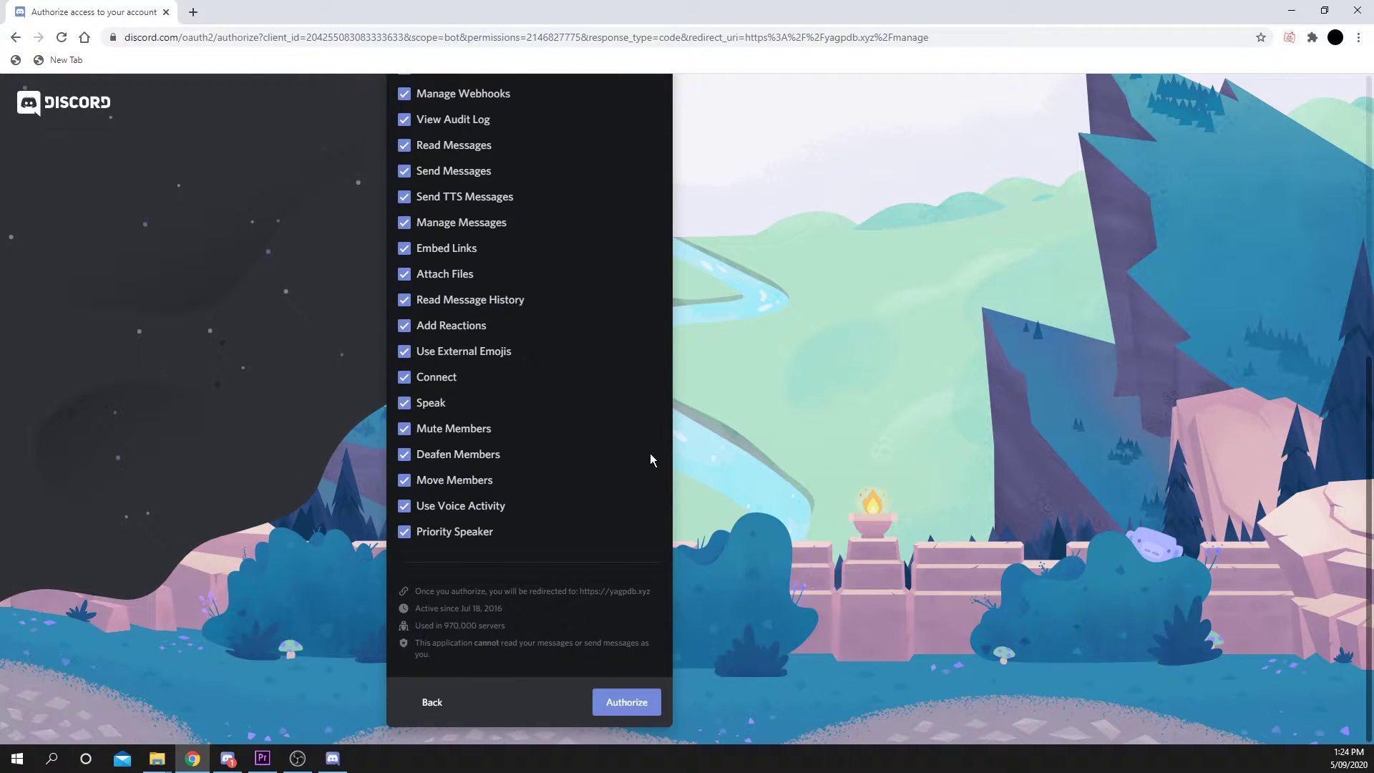
{"action": "left_click", "coordinate": [632, 692]}
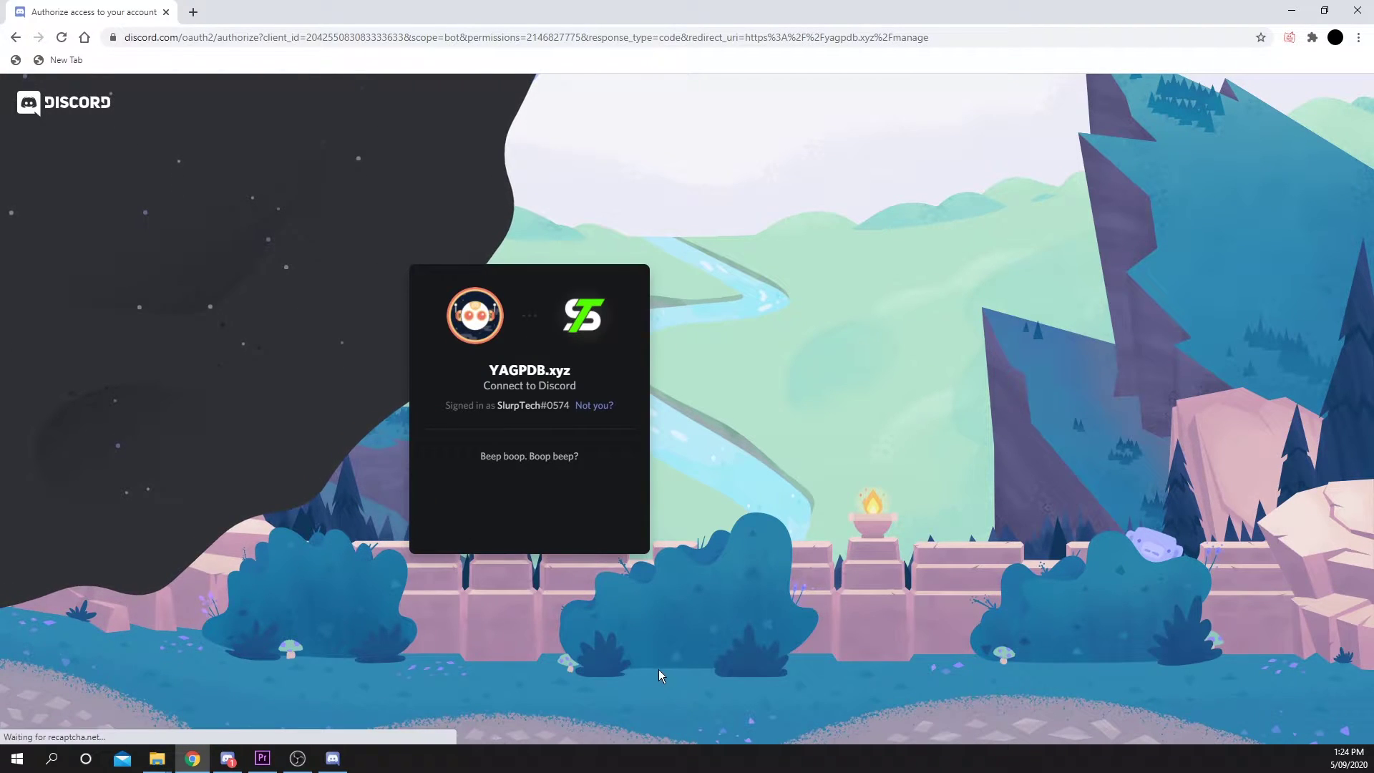
{"action": "left_click", "coordinate": [491, 504]}
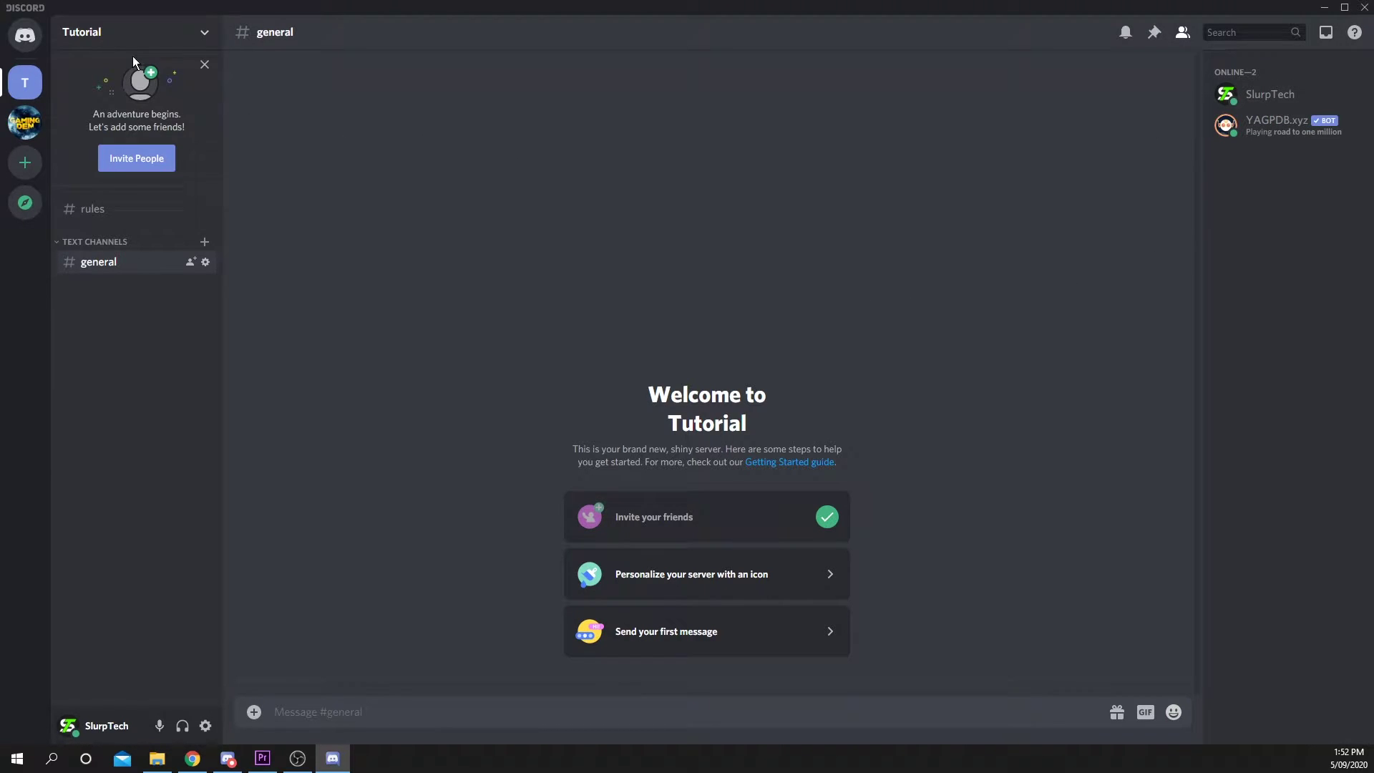
Open the Roles page of the Tutorial server's settings.
{"action": "left_click", "coordinate": [130, 35]}
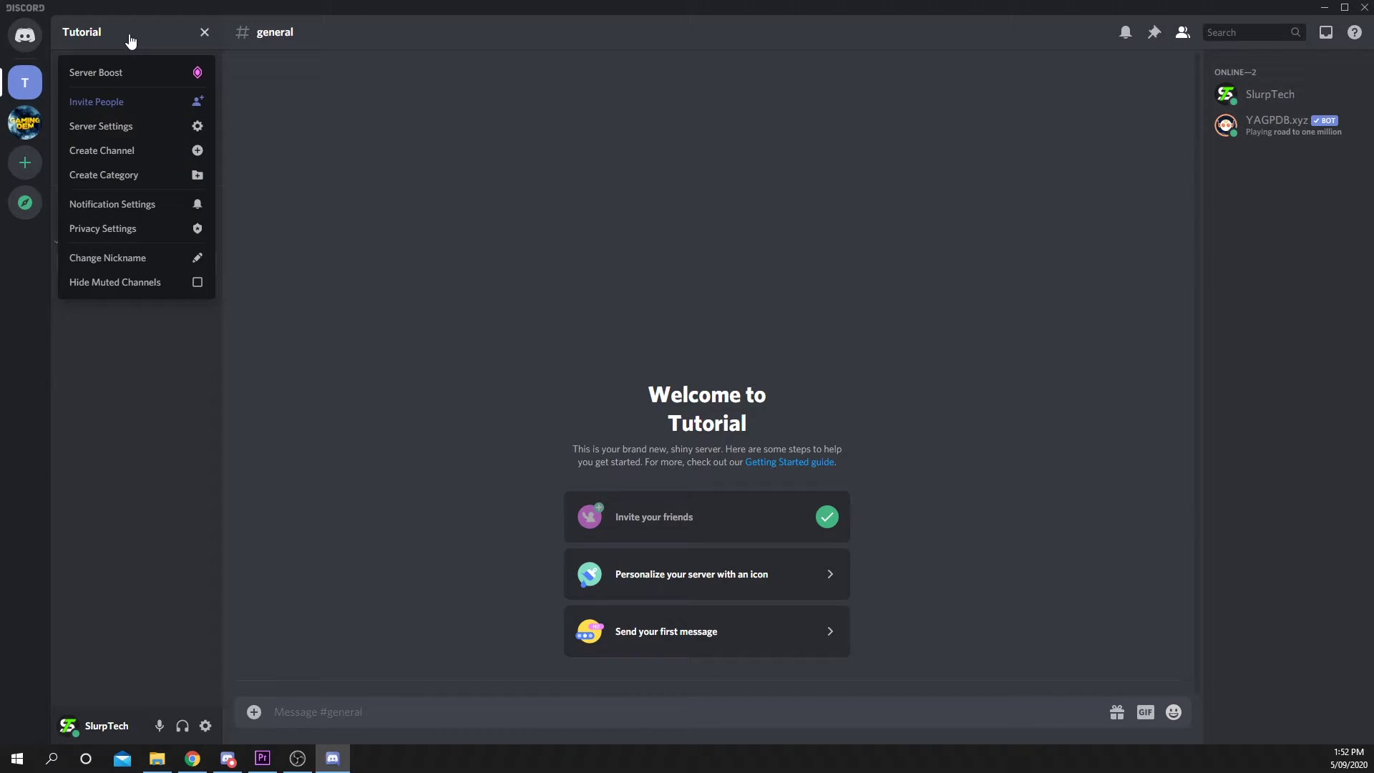
{"action": "left_click", "coordinate": [126, 127]}
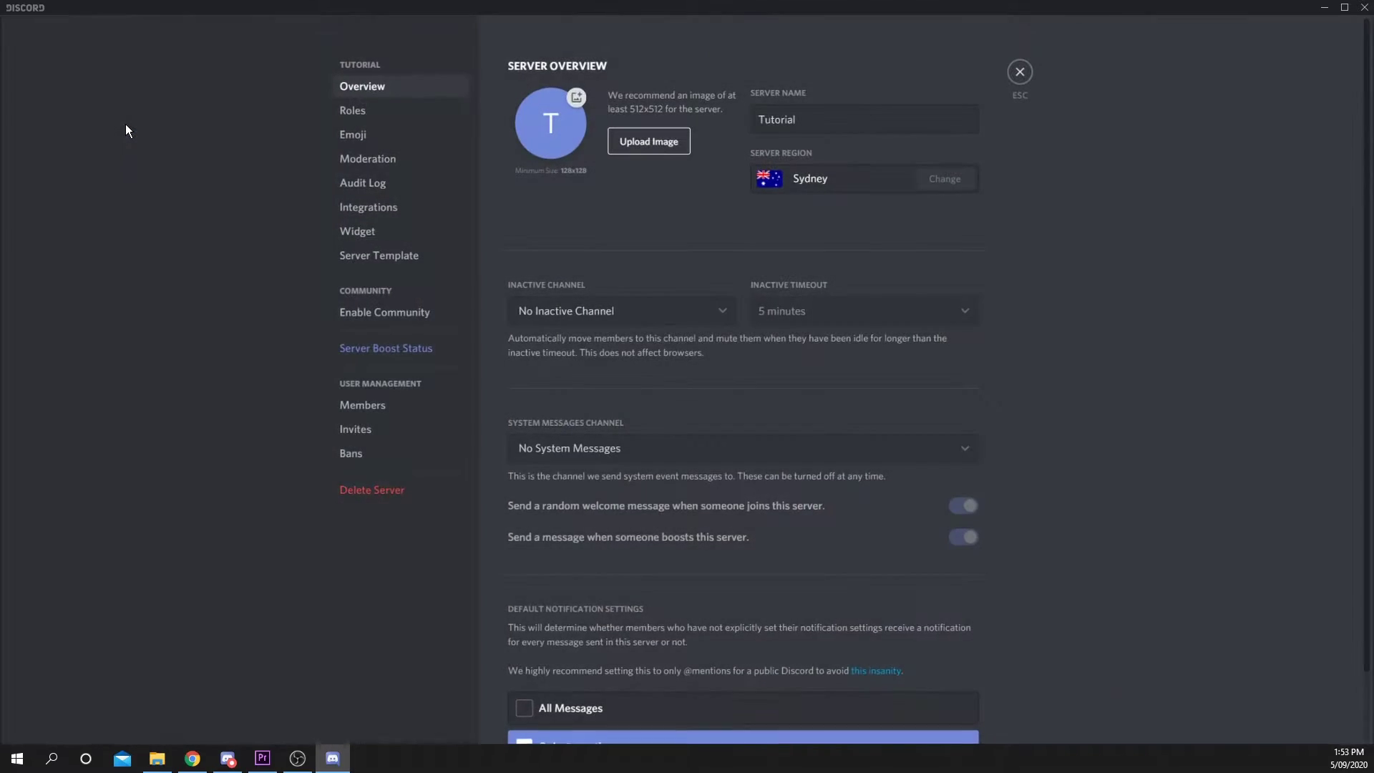
{"action": "left_click", "coordinate": [354, 113]}
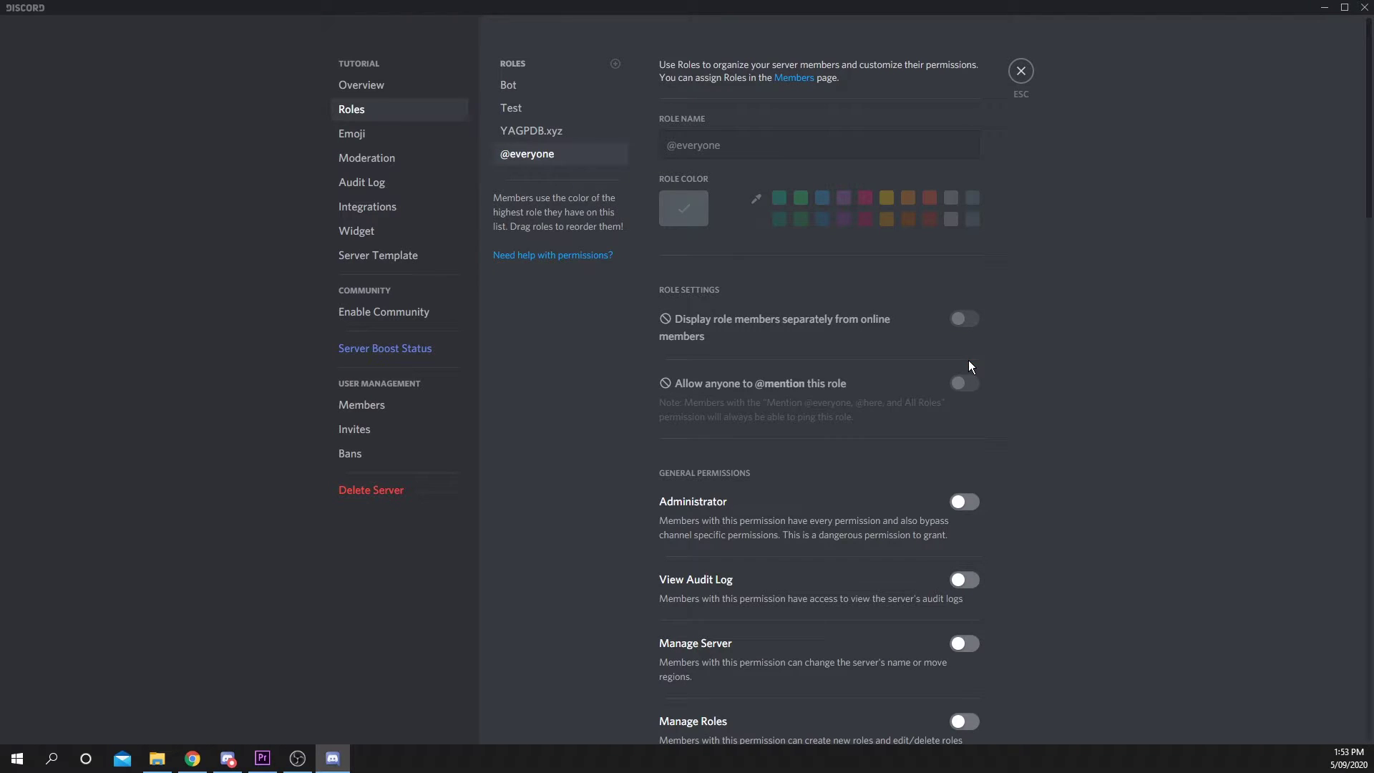
{"action": "scroll", "coordinate": [951, 385], "scroll_direction": "down", "scroll_amount": 15}
{"action": "scroll", "coordinate": [943, 379], "scroll_direction": "up", "scroll_amount": 15}
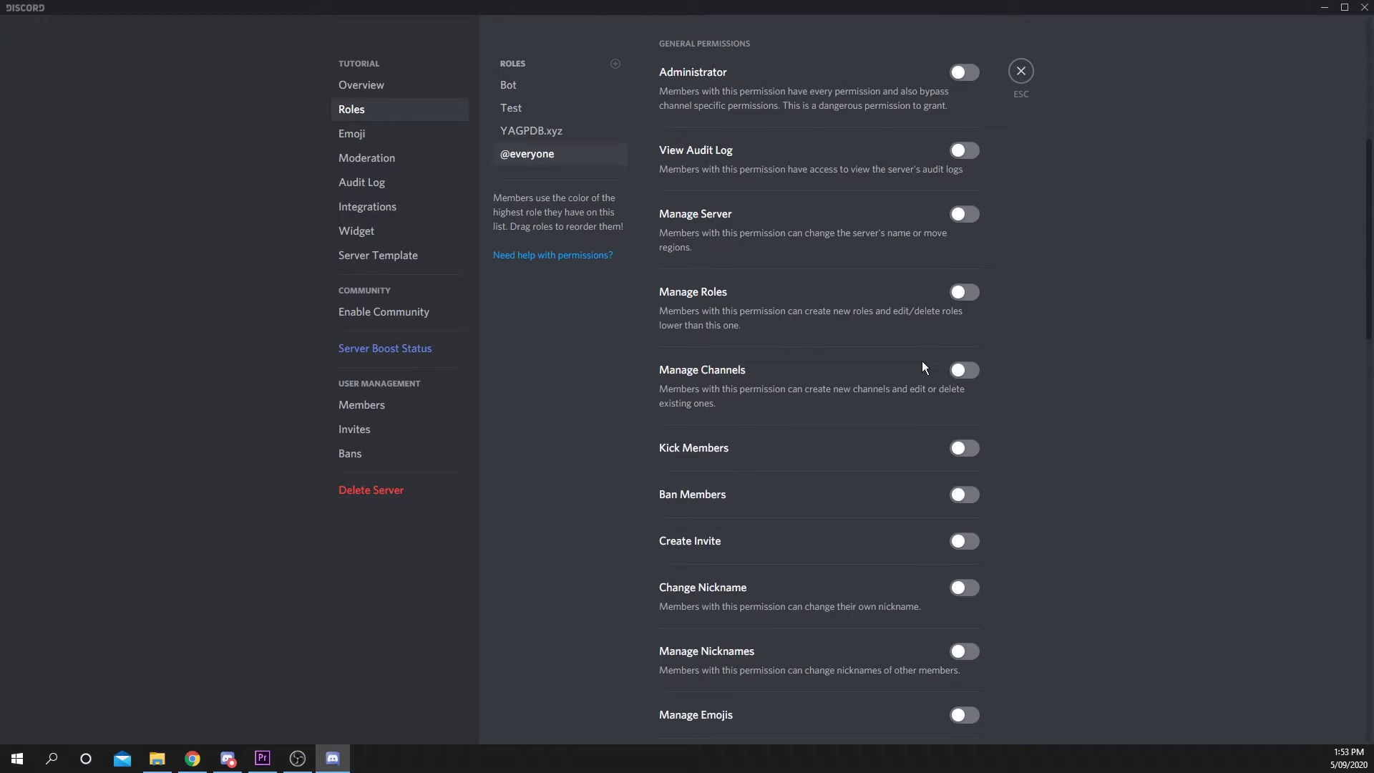
Create a new role and rename it 'Members'.
{"action": "left_click", "coordinate": [615, 64]}
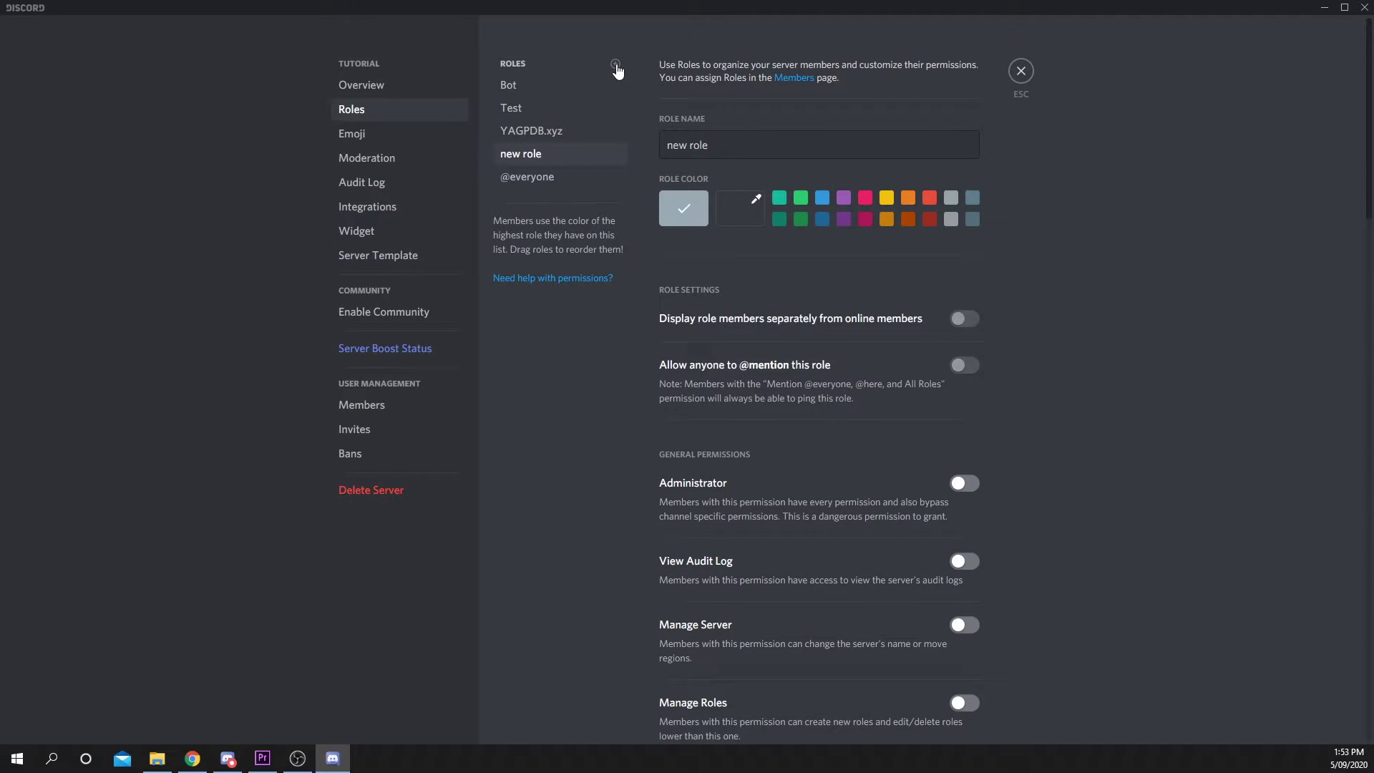
{"action": "left_click_drag", "start_coordinate": [743, 151], "coordinate": [674, 151]}
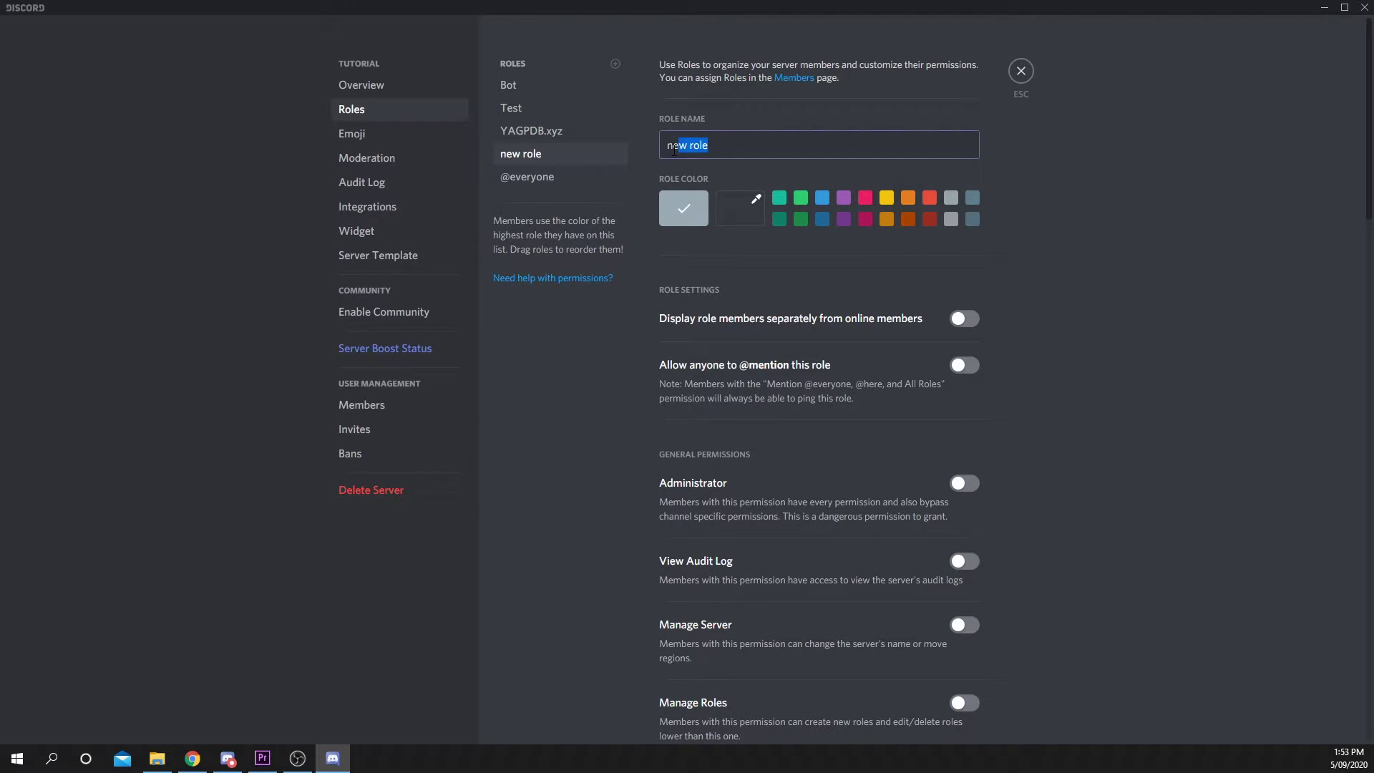
{"action": "type", "text": "Members"}
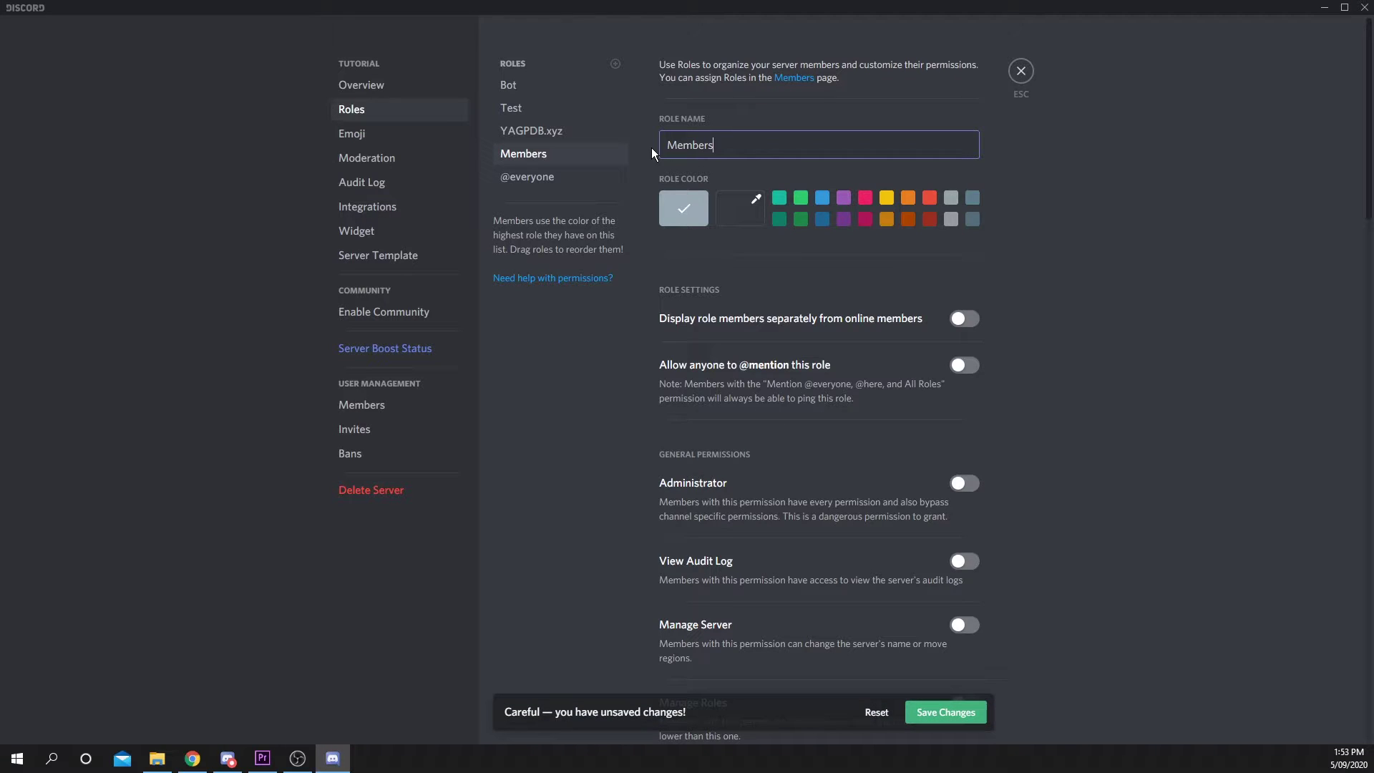
{"action": "left_click_drag", "start_coordinate": [714, 146], "coordinate": [669, 149]}
{"action": "scroll", "coordinate": [1048, 432], "scroll_direction": "down", "scroll_amount": 6}
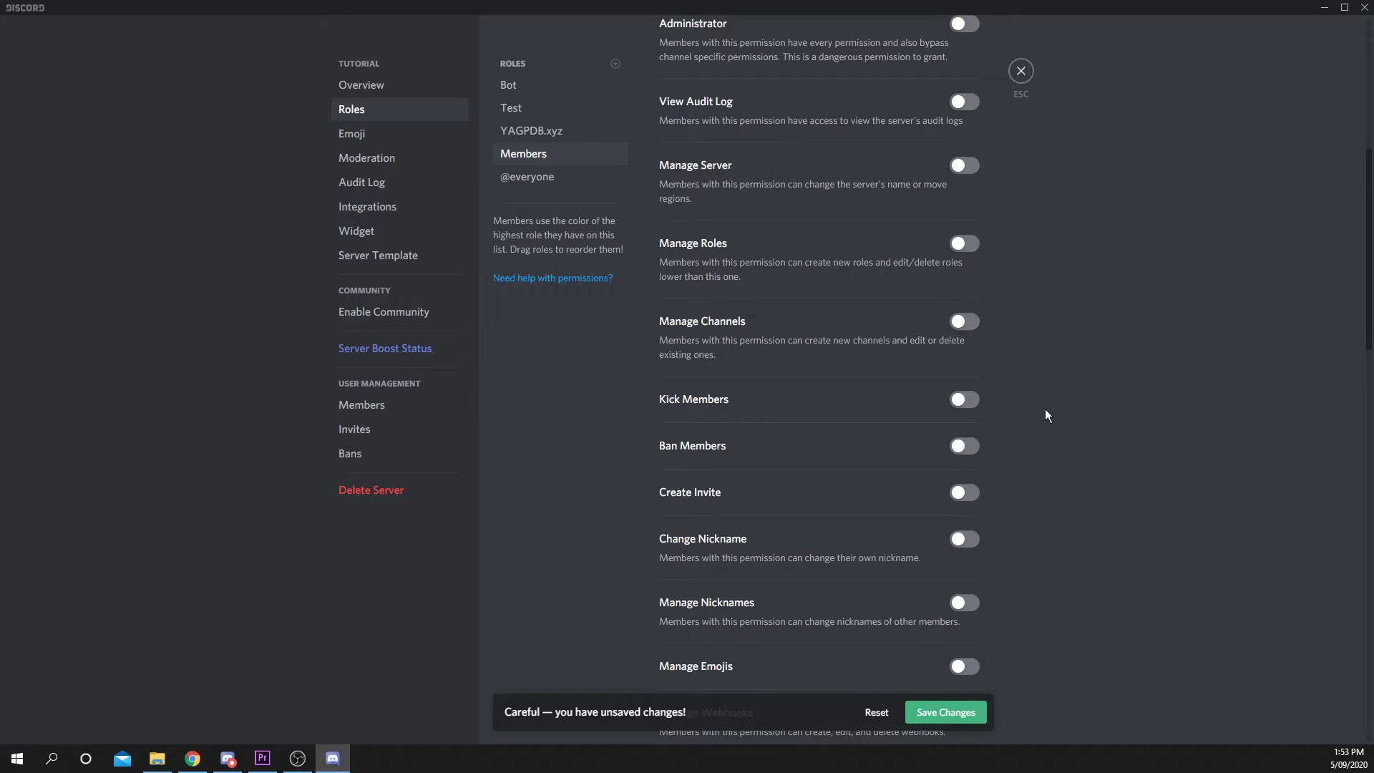
{"action": "left_click", "coordinate": [966, 449]}
{"action": "scroll", "coordinate": [823, 466], "scroll_direction": "down", "scroll_amount": 5}
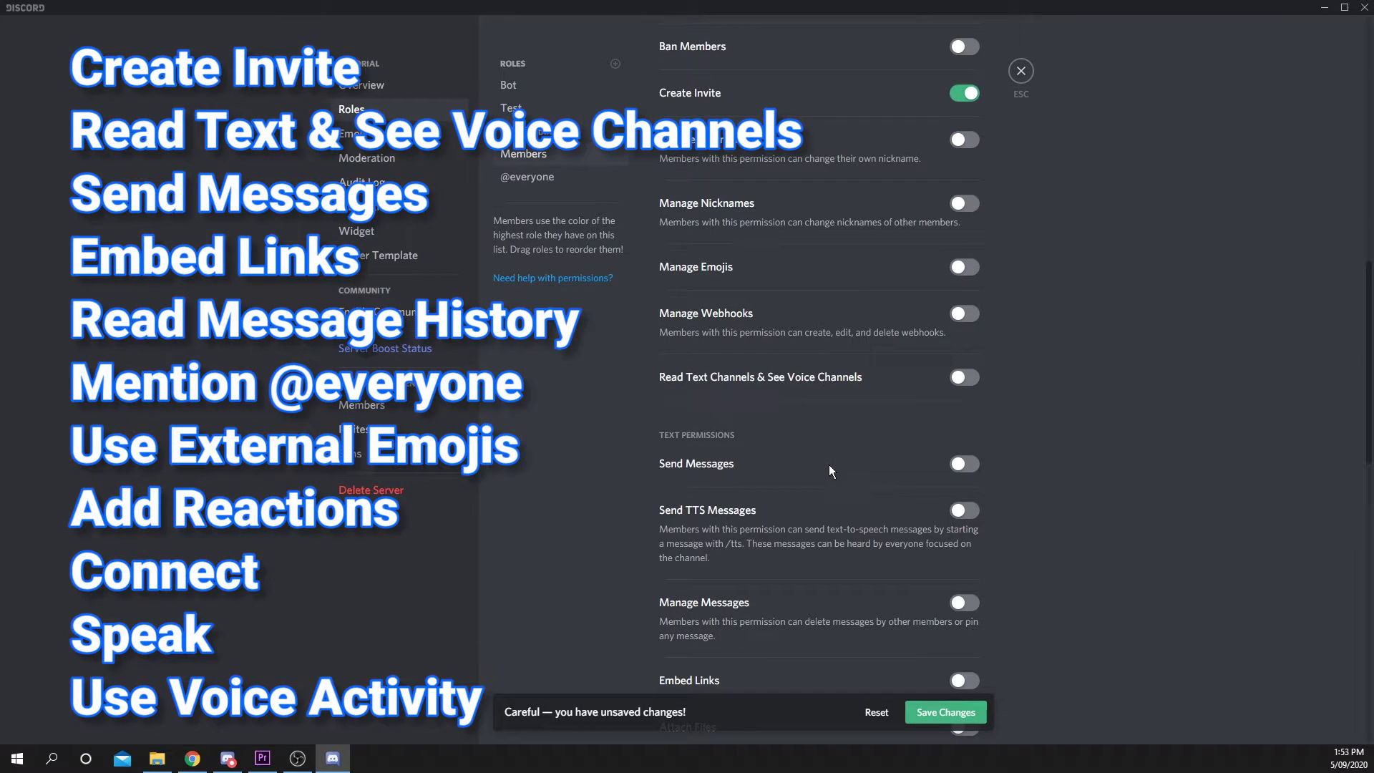
{"action": "left_click", "coordinate": [964, 377]}
{"action": "left_click", "coordinate": [964, 464]}
{"action": "scroll", "coordinate": [1016, 519], "scroll_direction": "down", "scroll_amount": 2}
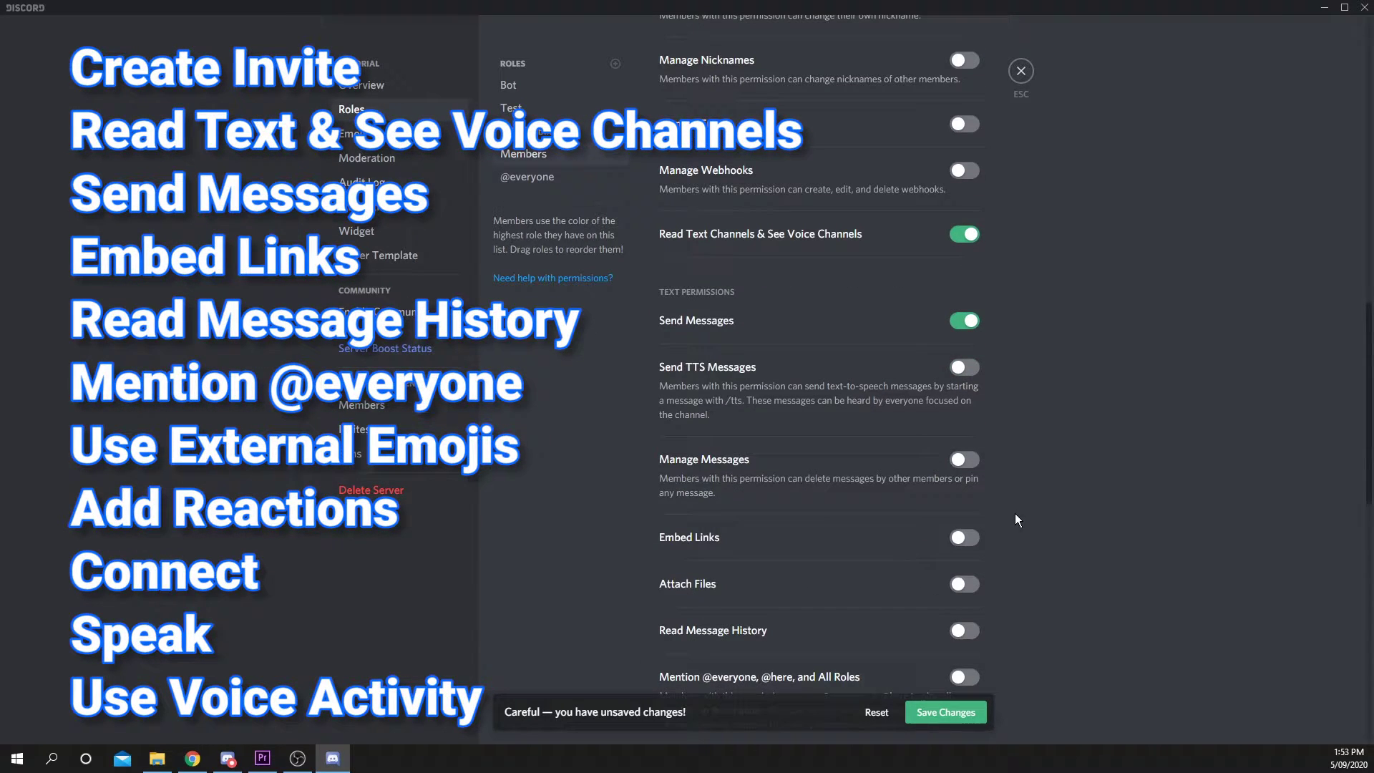
{"action": "left_click", "coordinate": [964, 538]}
{"action": "left_click", "coordinate": [964, 630]}
{"action": "scroll", "coordinate": [964, 608], "scroll_direction": "down", "scroll_amount": 1}
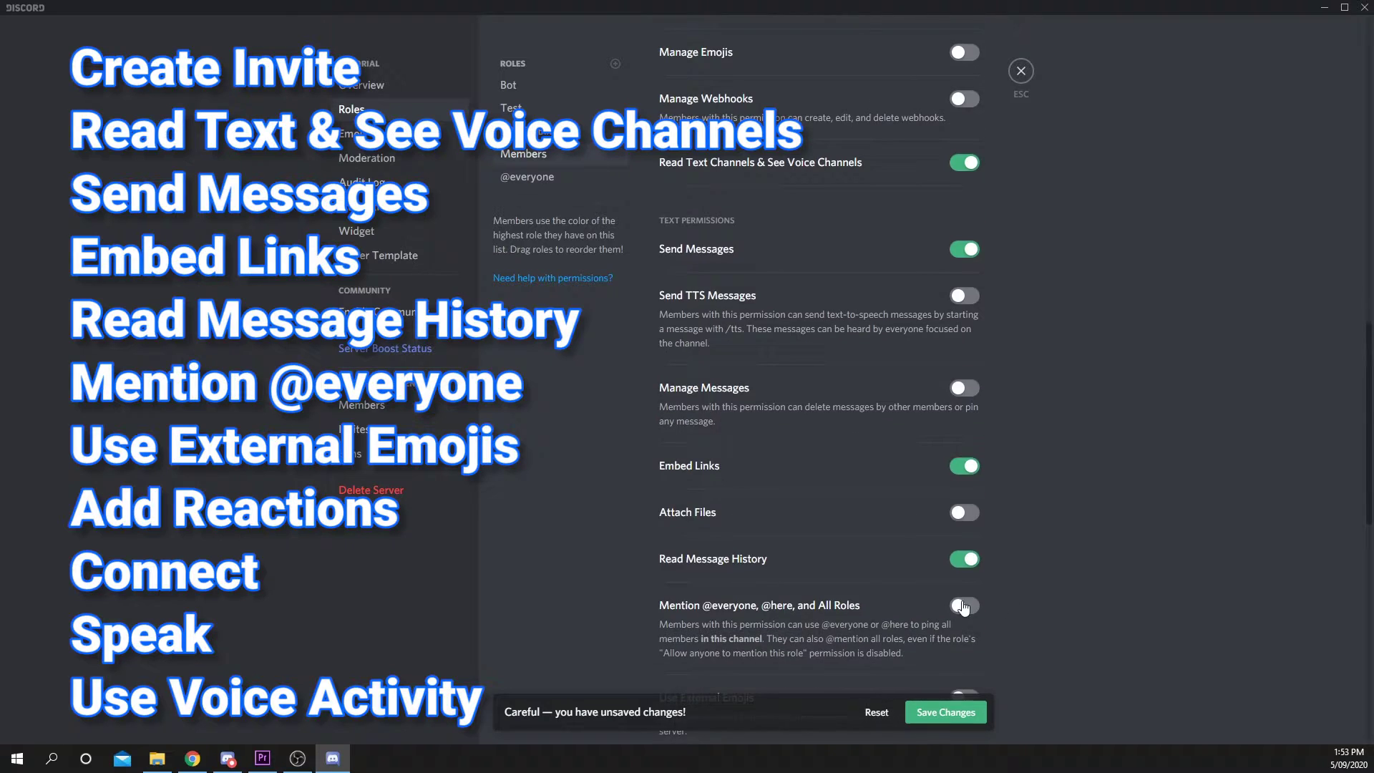
{"action": "left_click", "coordinate": [963, 607]}
{"action": "scroll", "coordinate": [980, 521], "scroll_direction": "down", "scroll_amount": 3}
{"action": "left_click", "coordinate": [964, 483]}
{"action": "scroll", "coordinate": [987, 530], "scroll_direction": "down", "scroll_amount": 3}
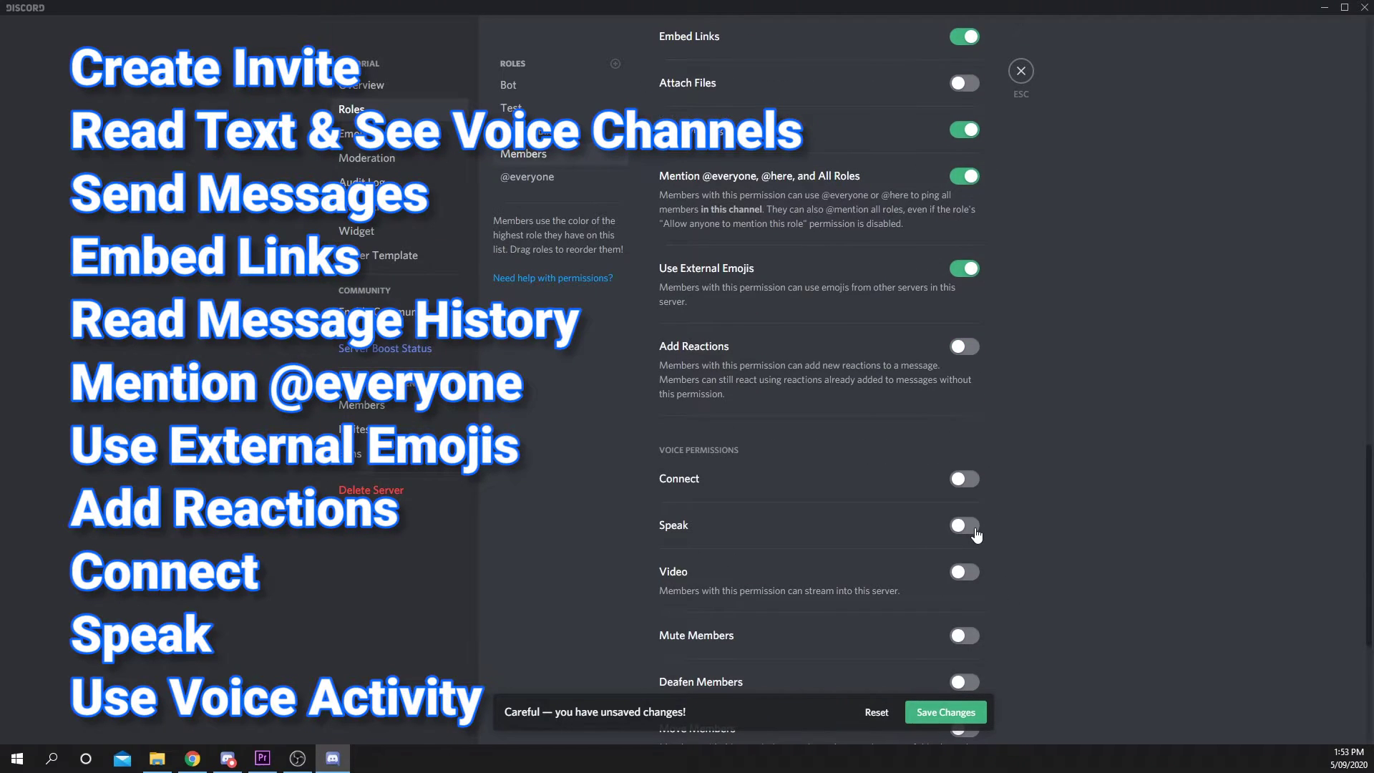
Let Members connect, speak and use voice activity in voice channels.
{"action": "left_click", "coordinate": [964, 479]}
{"action": "left_click", "coordinate": [966, 525]}
{"action": "scroll", "coordinate": [981, 534], "scroll_direction": "down", "scroll_amount": 4}
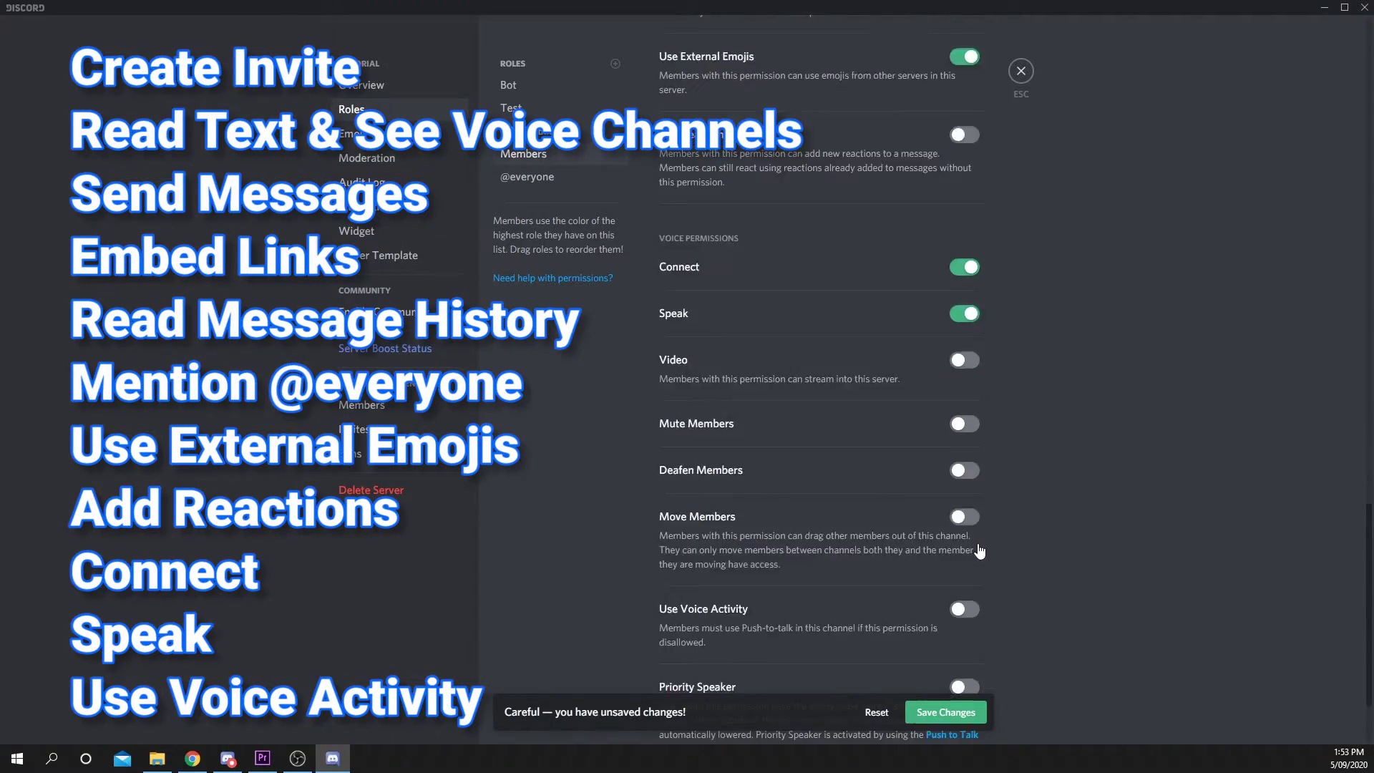
{"action": "left_click", "coordinate": [966, 533]}
{"action": "scroll", "coordinate": [1002, 572], "scroll_direction": "down", "scroll_amount": 1}
Save the Members role, rank it above YAGPDB.xyz, and exit server settings.
{"action": "left_click", "coordinate": [959, 712]}
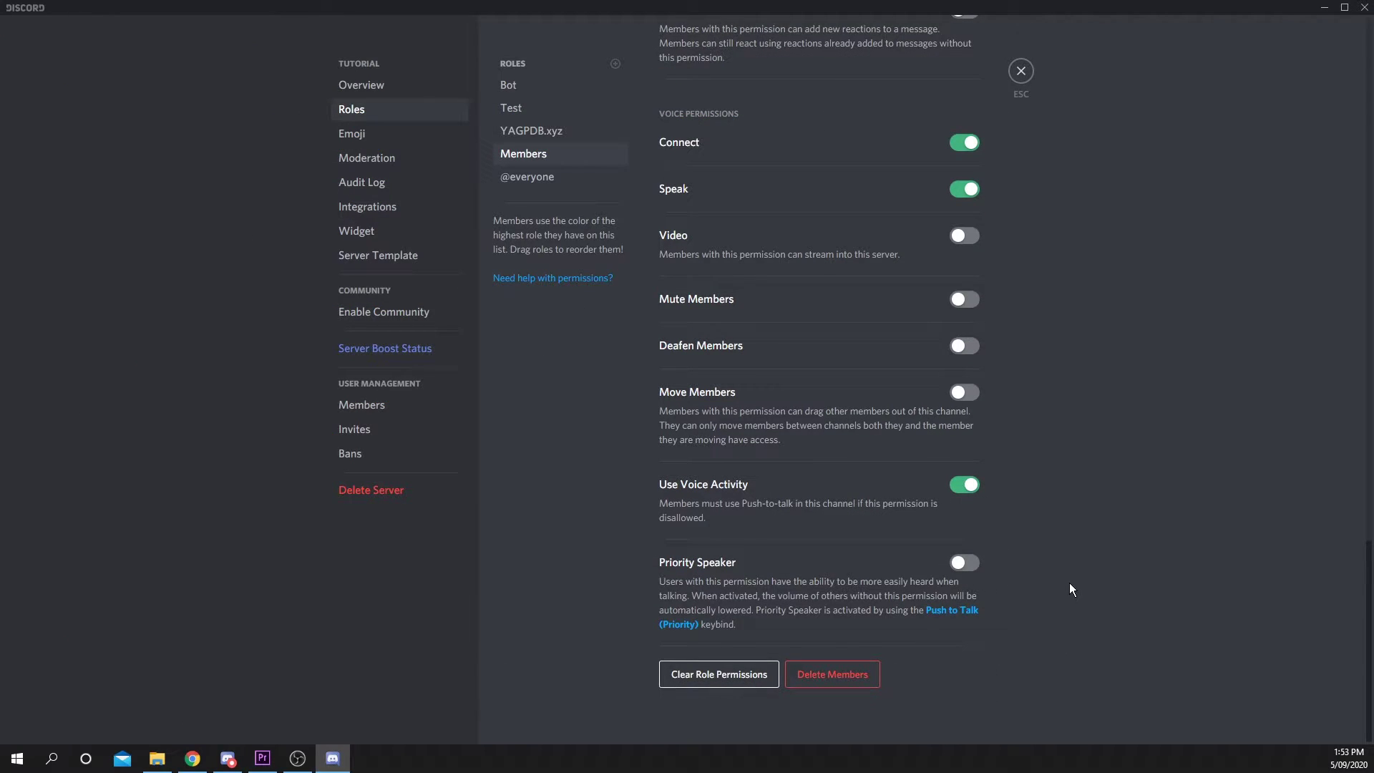
{"action": "scroll", "coordinate": [1068, 581], "scroll_direction": "up", "scroll_amount": 20}
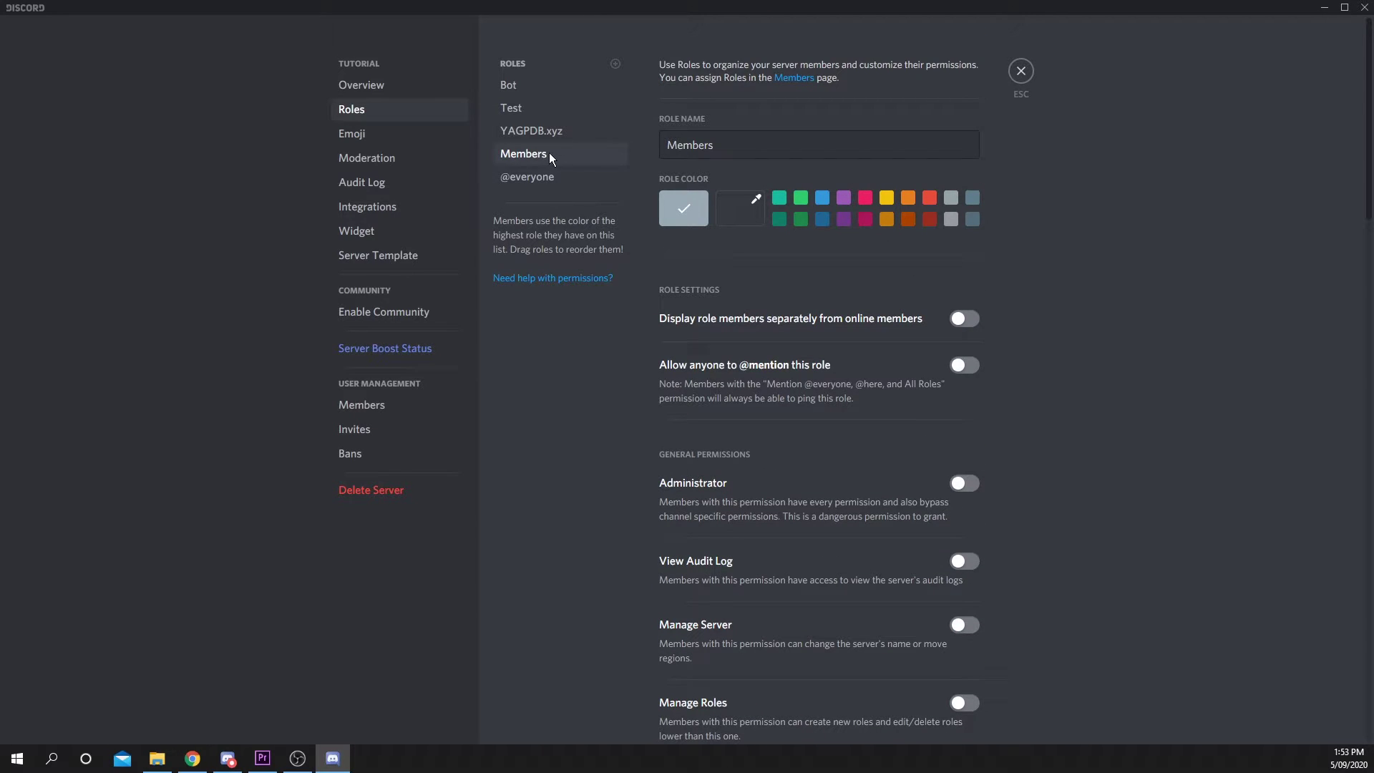
{"action": "mouse_move", "coordinate": [539, 156]}
{"action": "left_mouse_down"}
{"action": "mouse_move", "coordinate": [543, 117]}
{"action": "mouse_move", "coordinate": [537, 155]}
{"action": "left_mouse_up"}
{"action": "left_click", "coordinate": [1022, 73]}
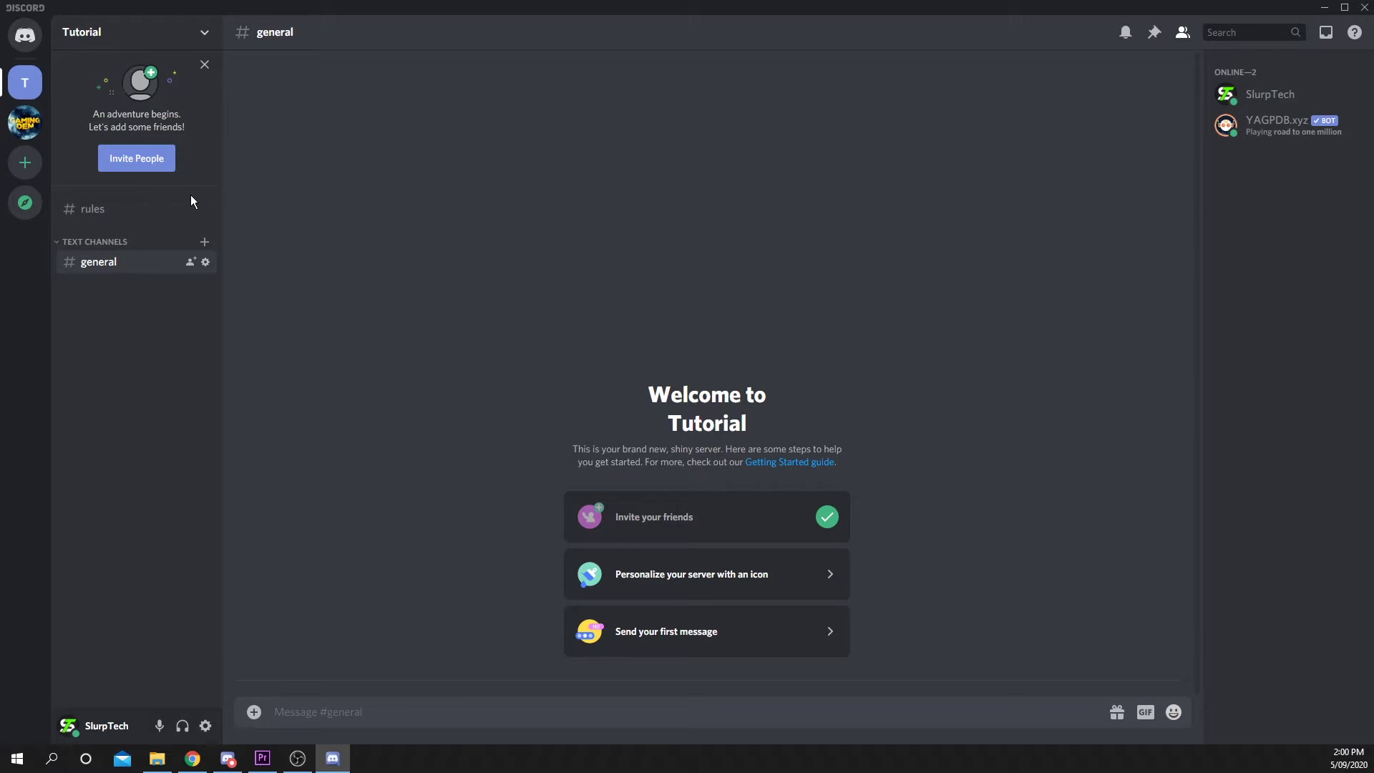
Open the permission settings of the #rules channel.
{"action": "left_click", "coordinate": [109, 213]}
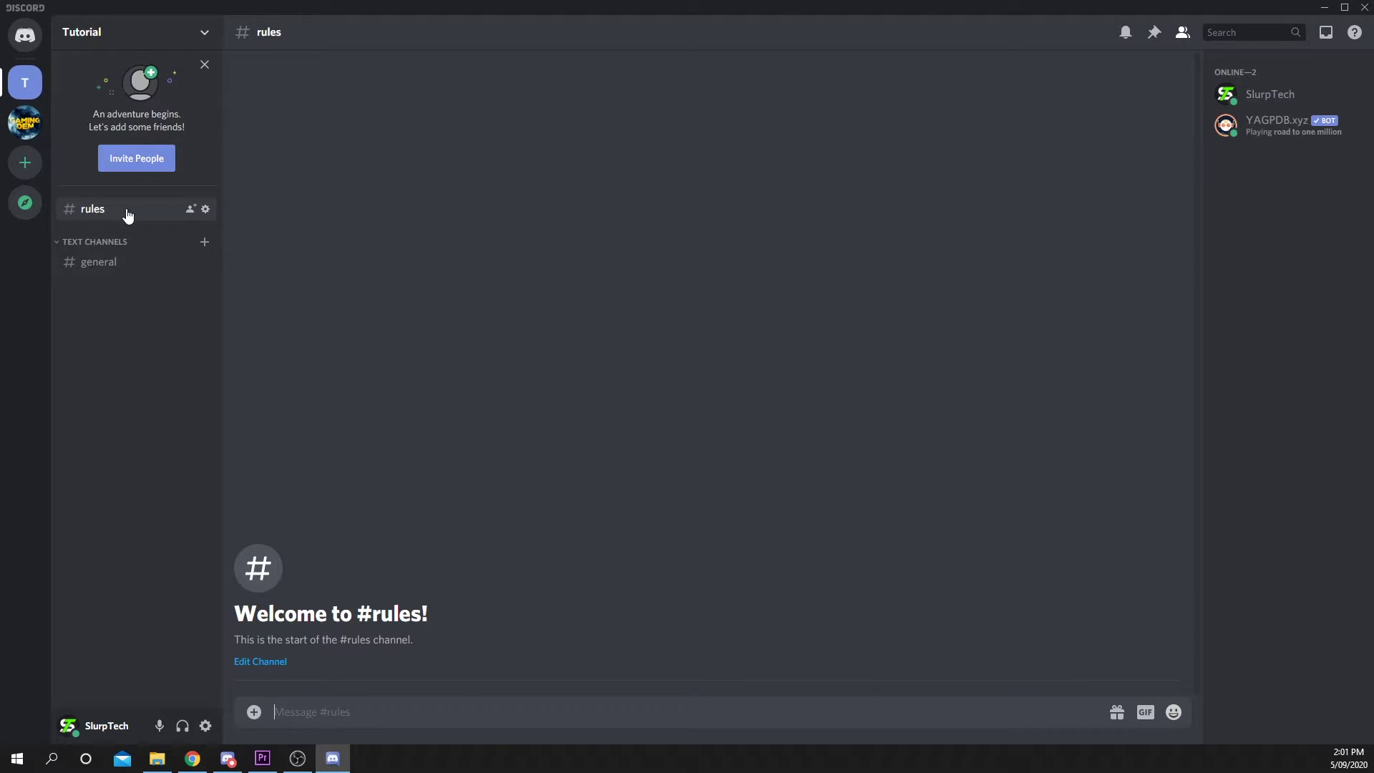
{"action": "left_click", "coordinate": [206, 210]}
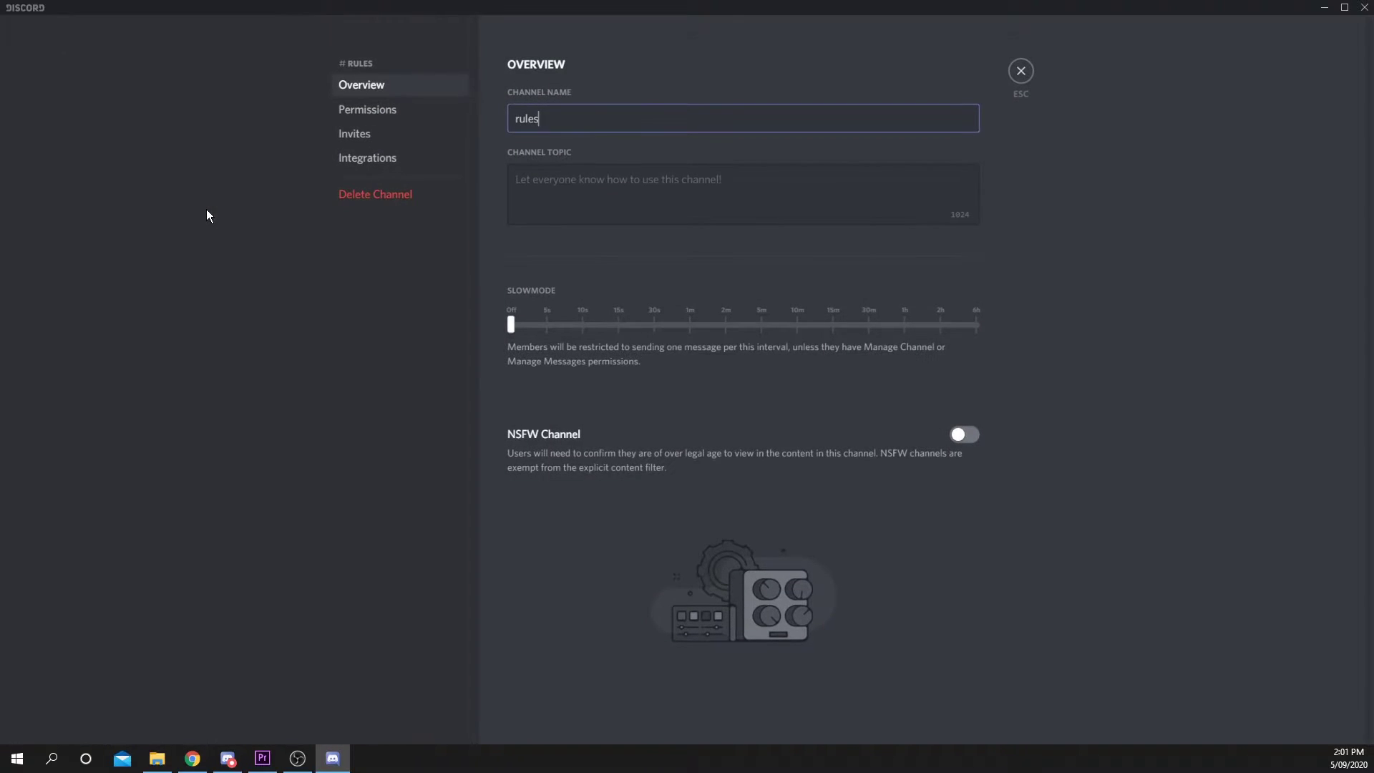
{"action": "left_click", "coordinate": [376, 114]}
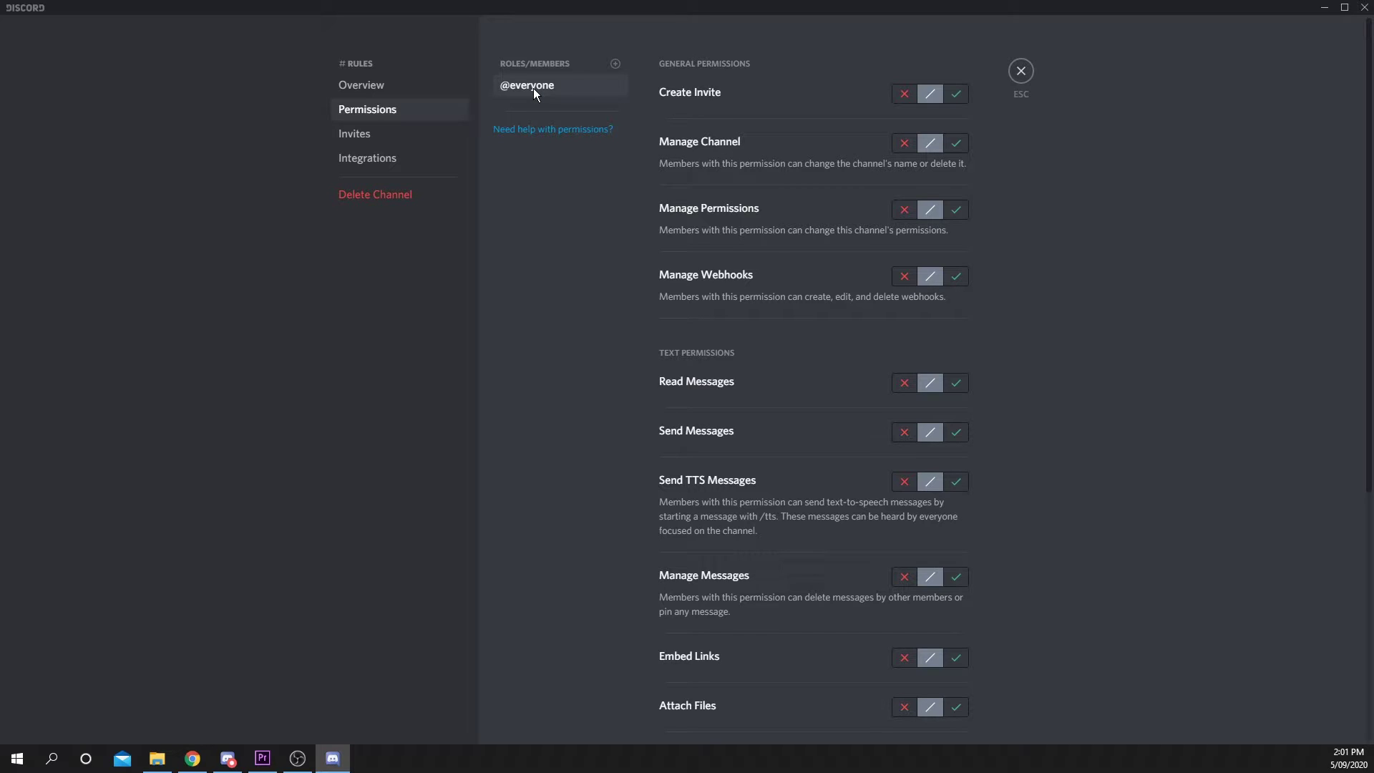
{"action": "left_click", "coordinate": [957, 385]}
{"action": "scroll", "coordinate": [984, 387], "scroll_direction": "down", "scroll_amount": 4}
{"action": "left_click", "coordinate": [955, 470]}
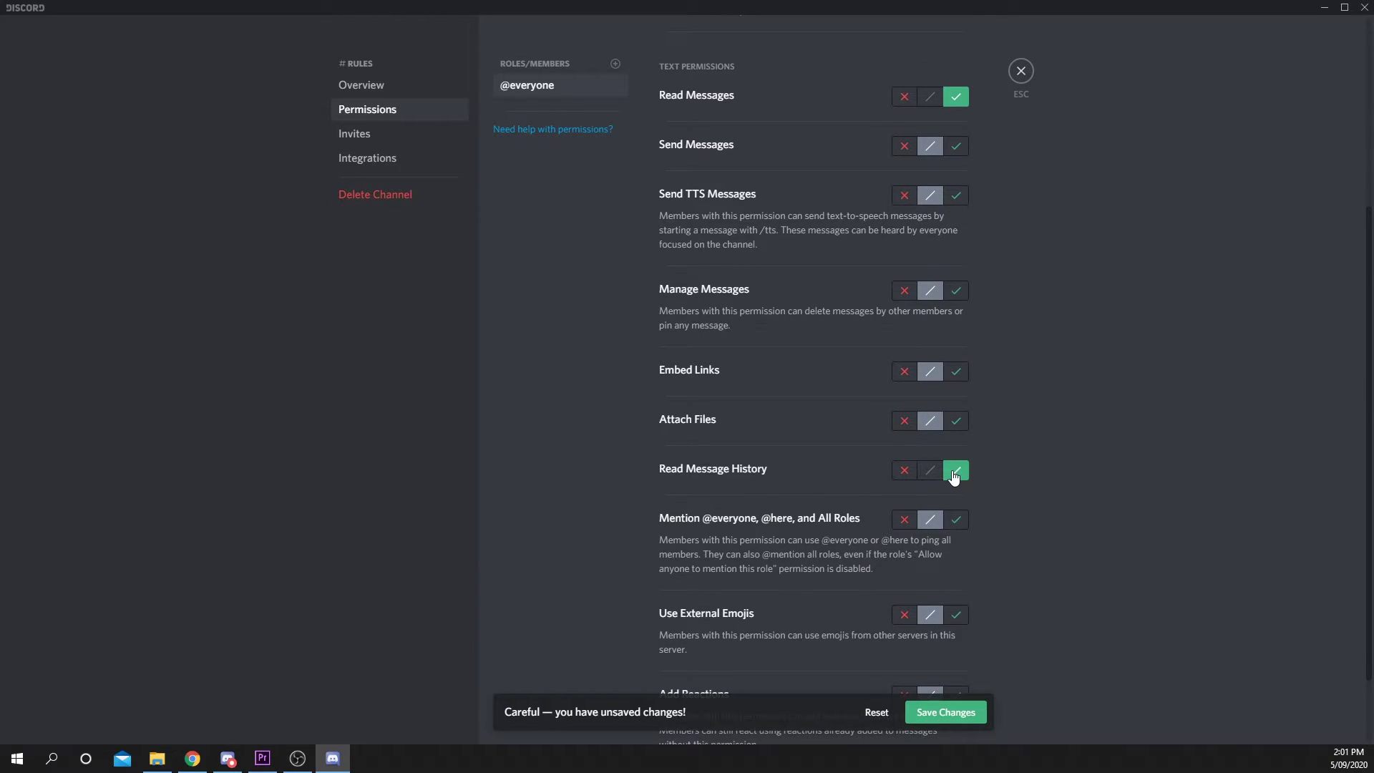
{"action": "scroll", "coordinate": [1029, 413], "scroll_direction": "up", "scroll_amount": 1}
{"action": "scroll", "coordinate": [1029, 412], "scroll_direction": "up", "scroll_amount": 4}
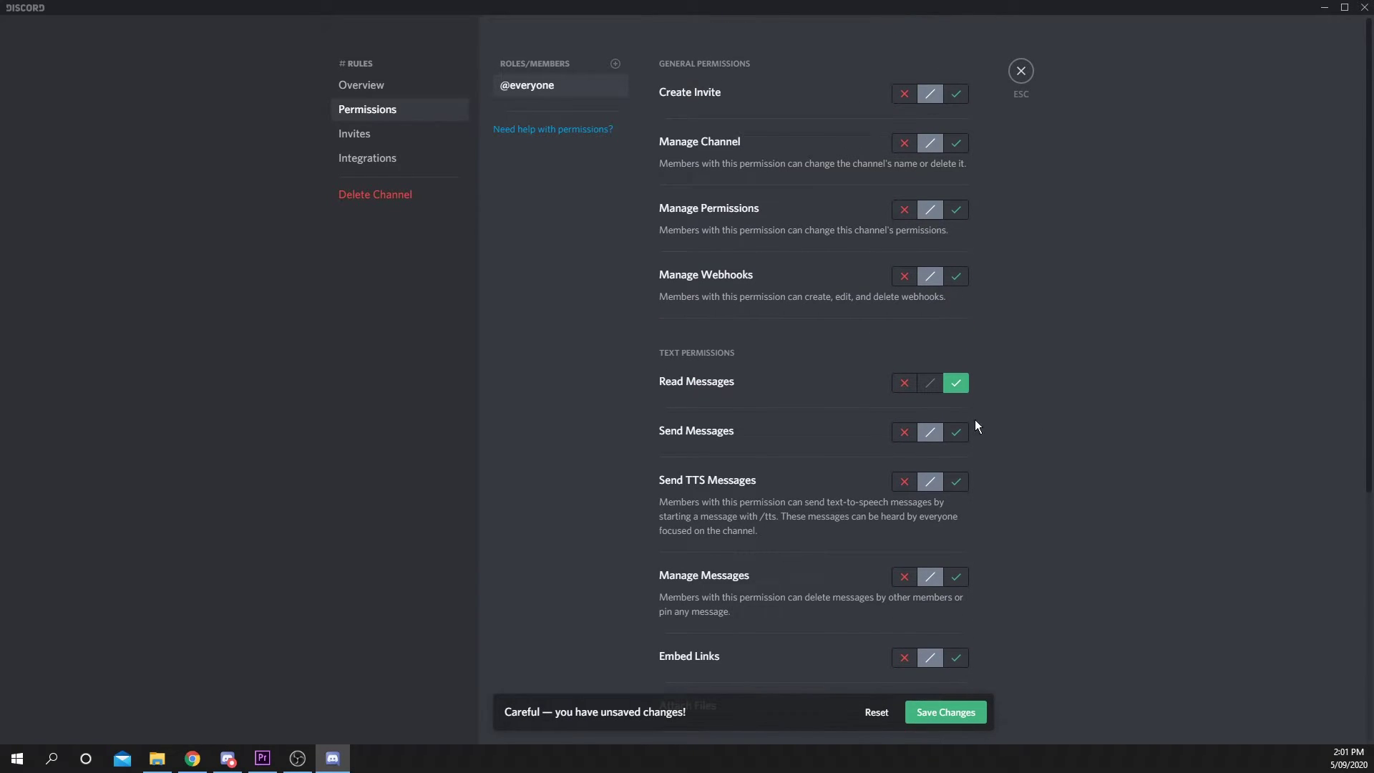
{"action": "left_click", "coordinate": [904, 433]}
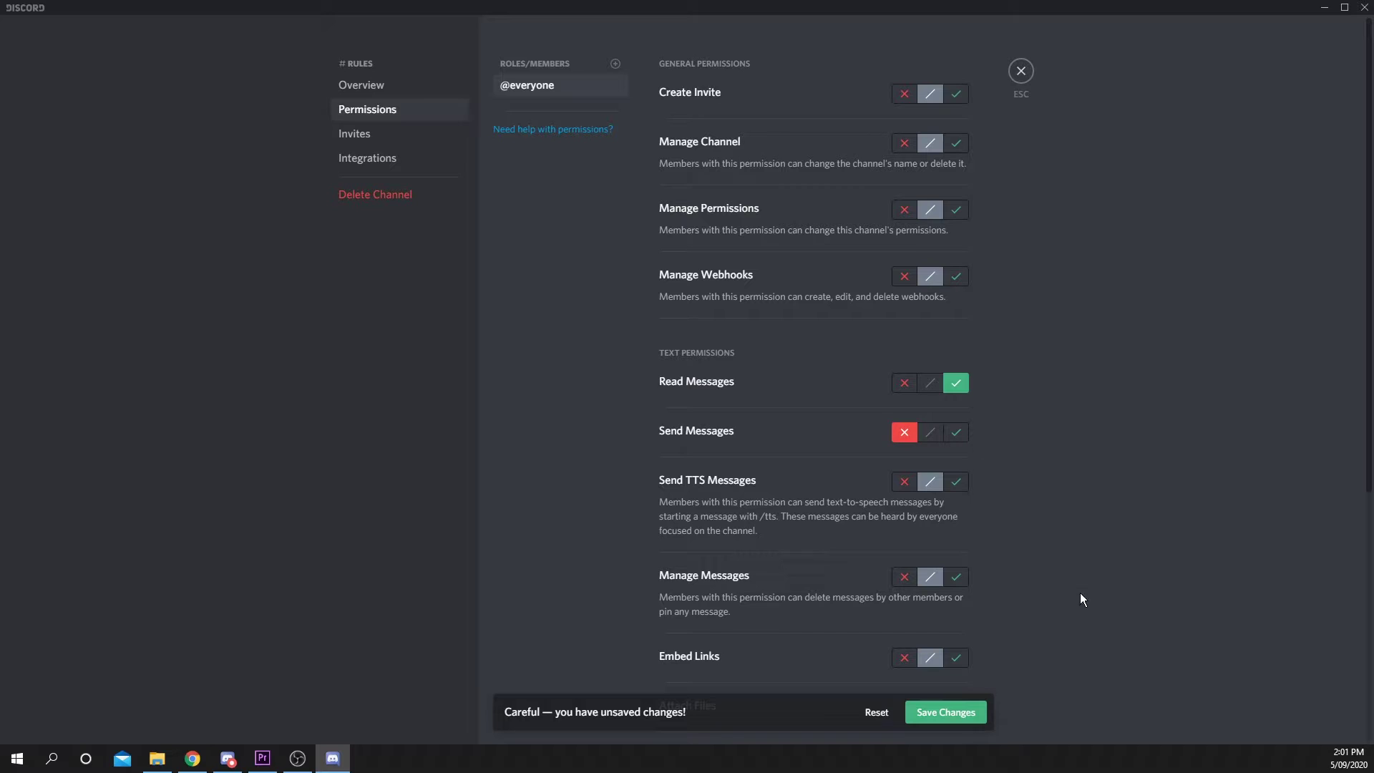
{"action": "left_click", "coordinate": [951, 716]}
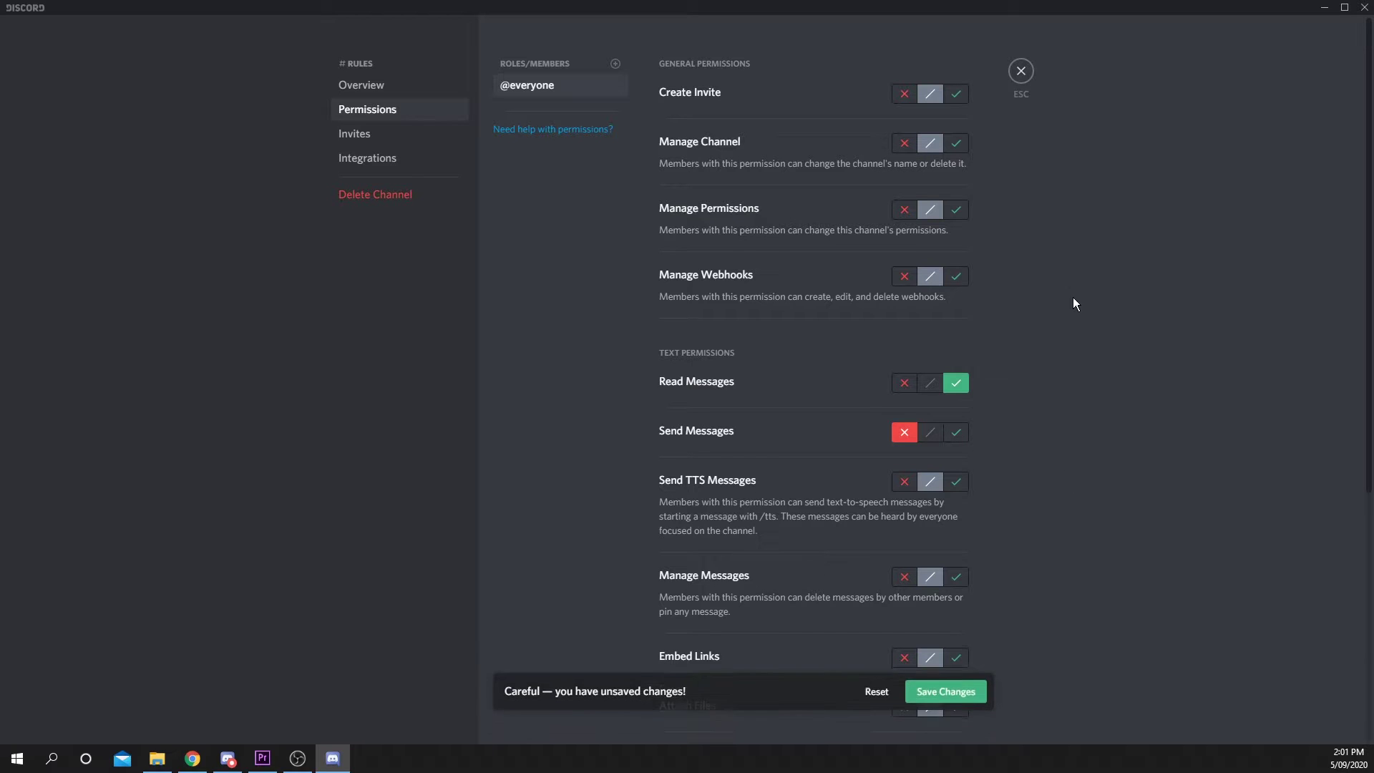
{"action": "left_click", "coordinate": [1024, 80]}
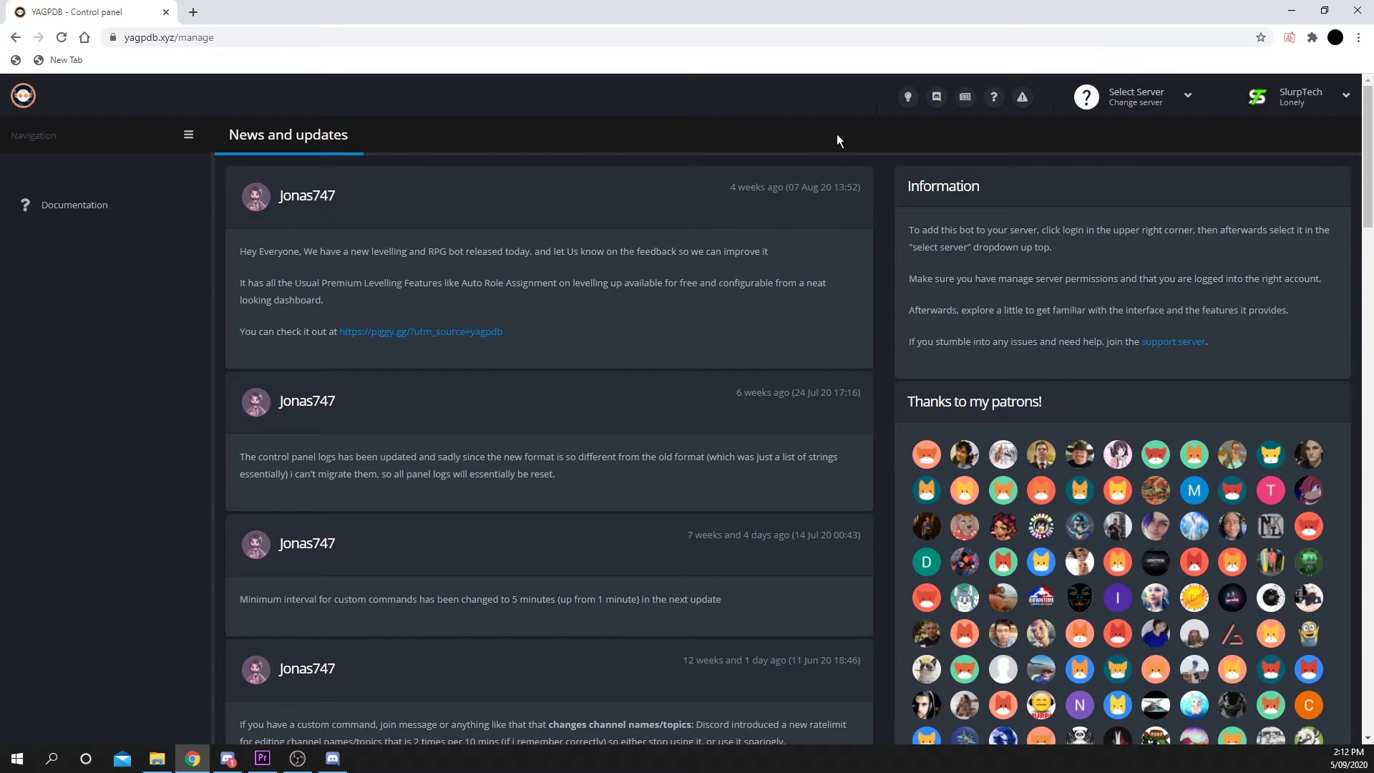
Select the Tutorial server and go to Tools & Utilities > Role Commands.
{"action": "left_click", "coordinate": [1125, 99]}
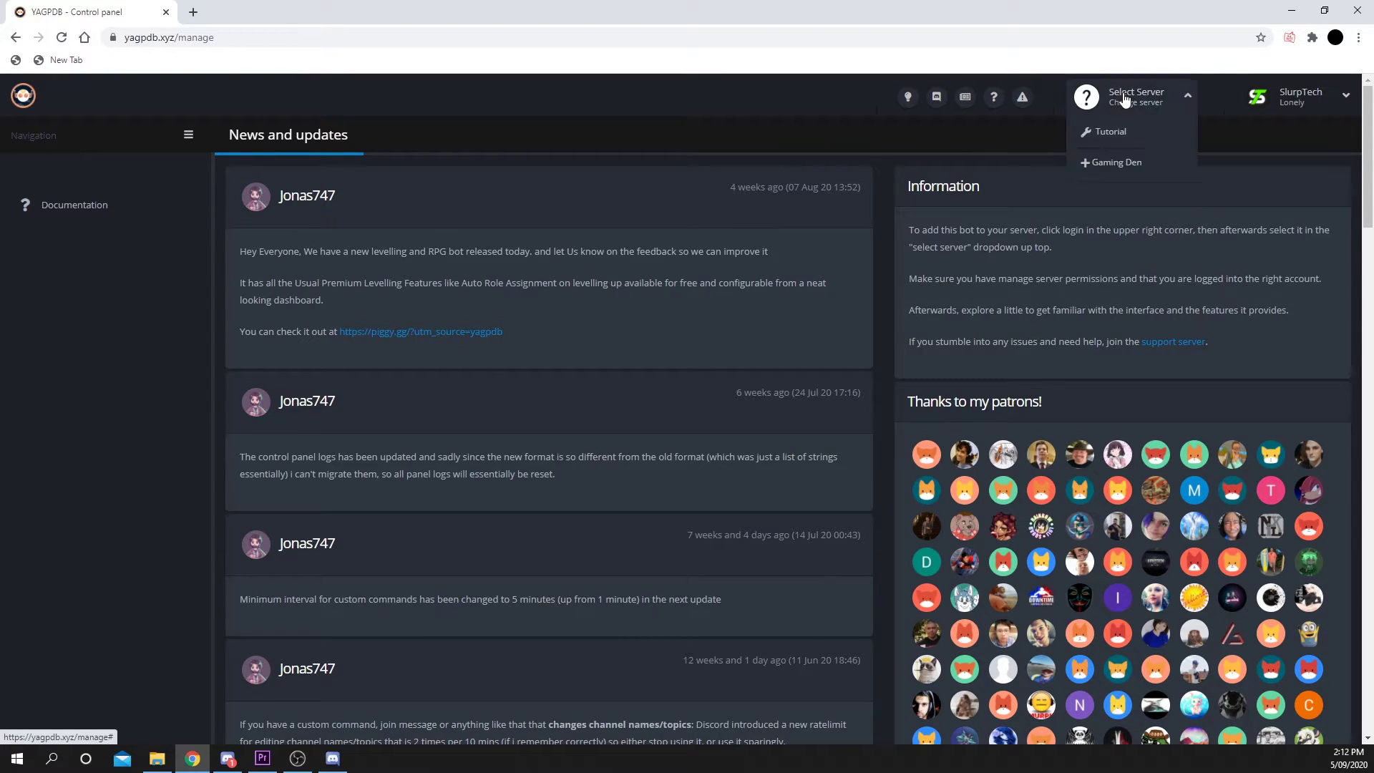
{"action": "left_click", "coordinate": [1098, 133]}
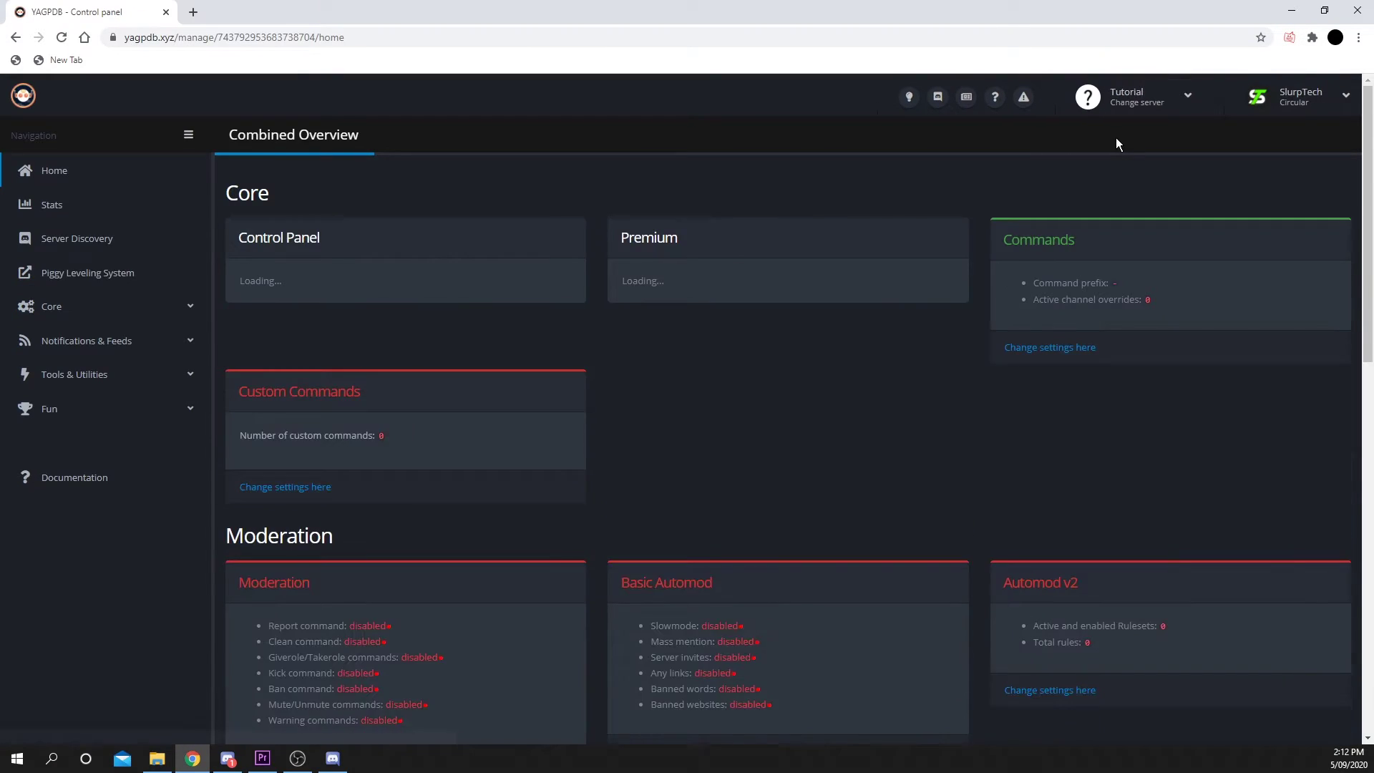
{"action": "left_click", "coordinate": [104, 377]}
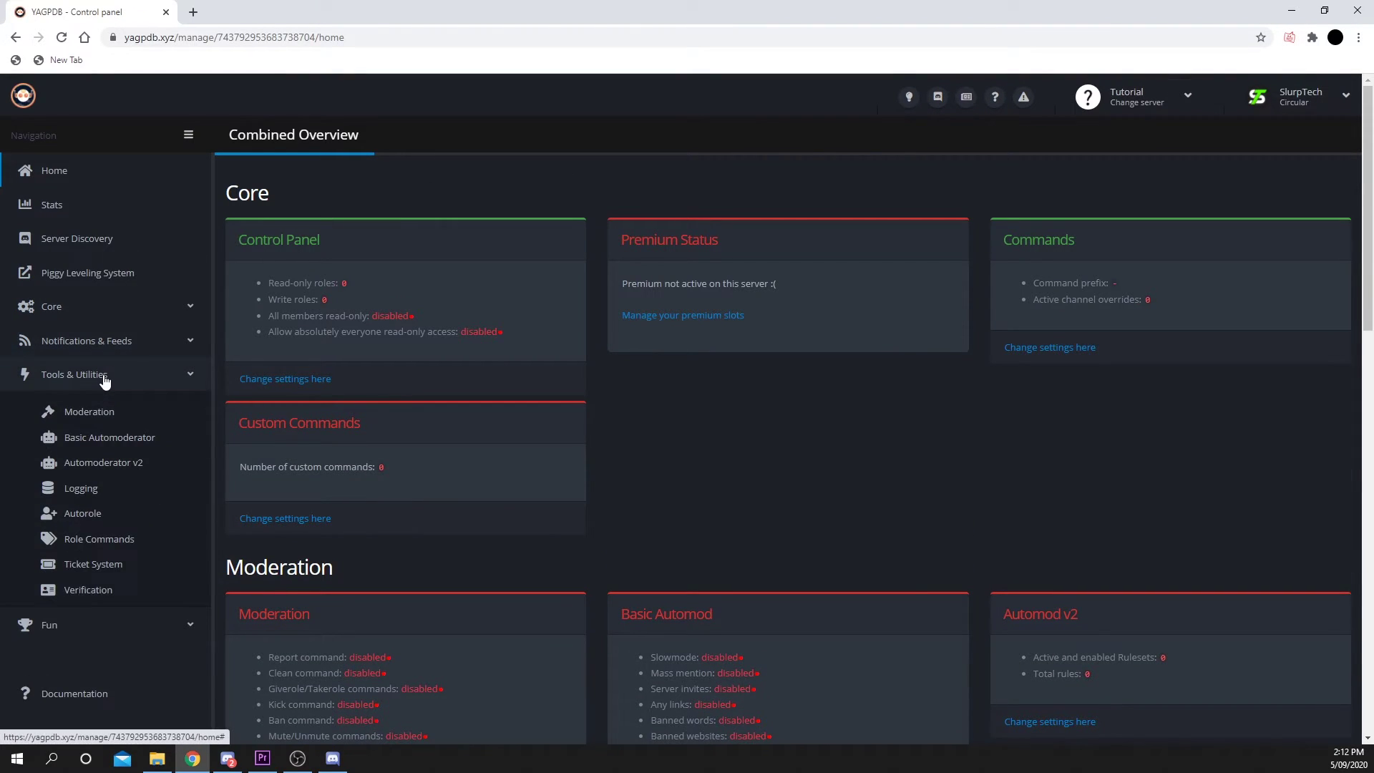
{"action": "left_click", "coordinate": [84, 544]}
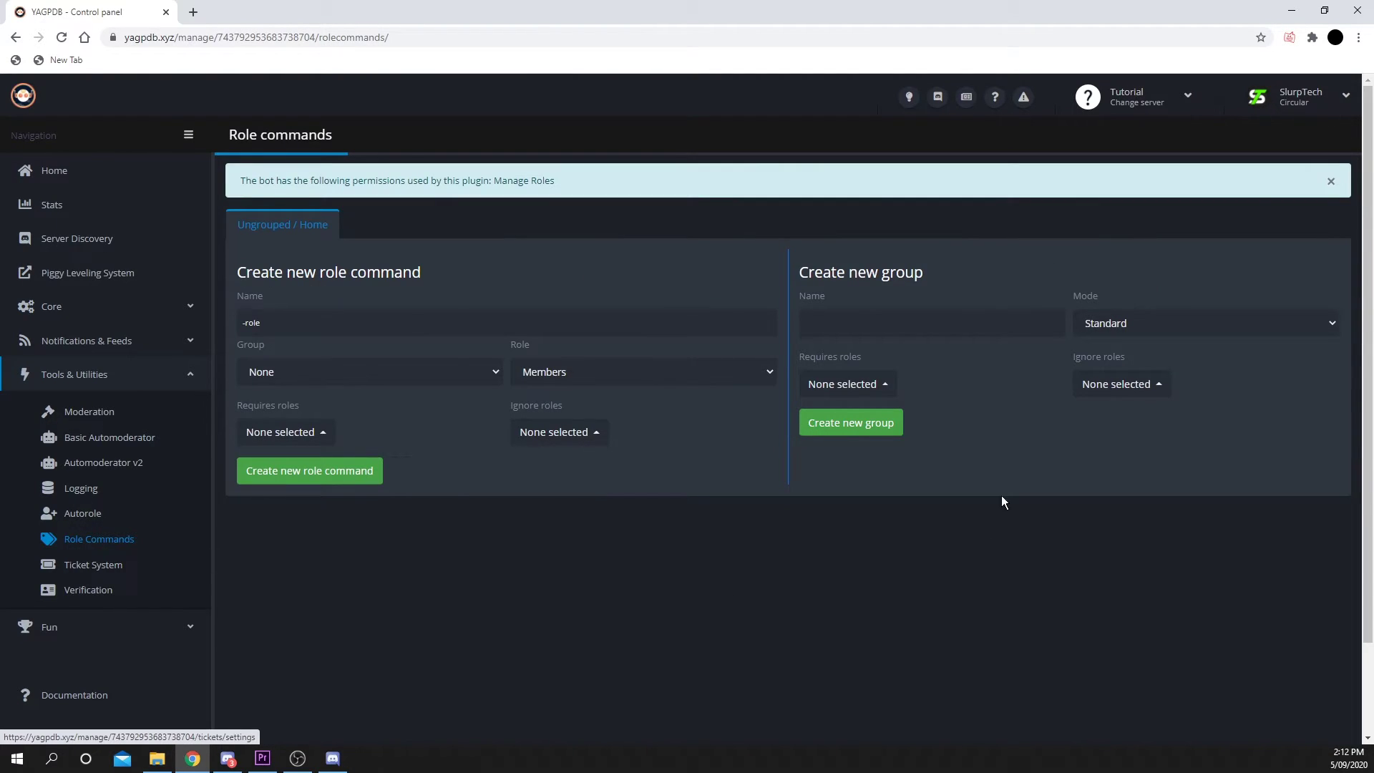
Create a role-command group named 'Verify' with mode set to Single.
{"action": "left_click", "coordinate": [911, 328]}
{"action": "type", "text": "Verify"}
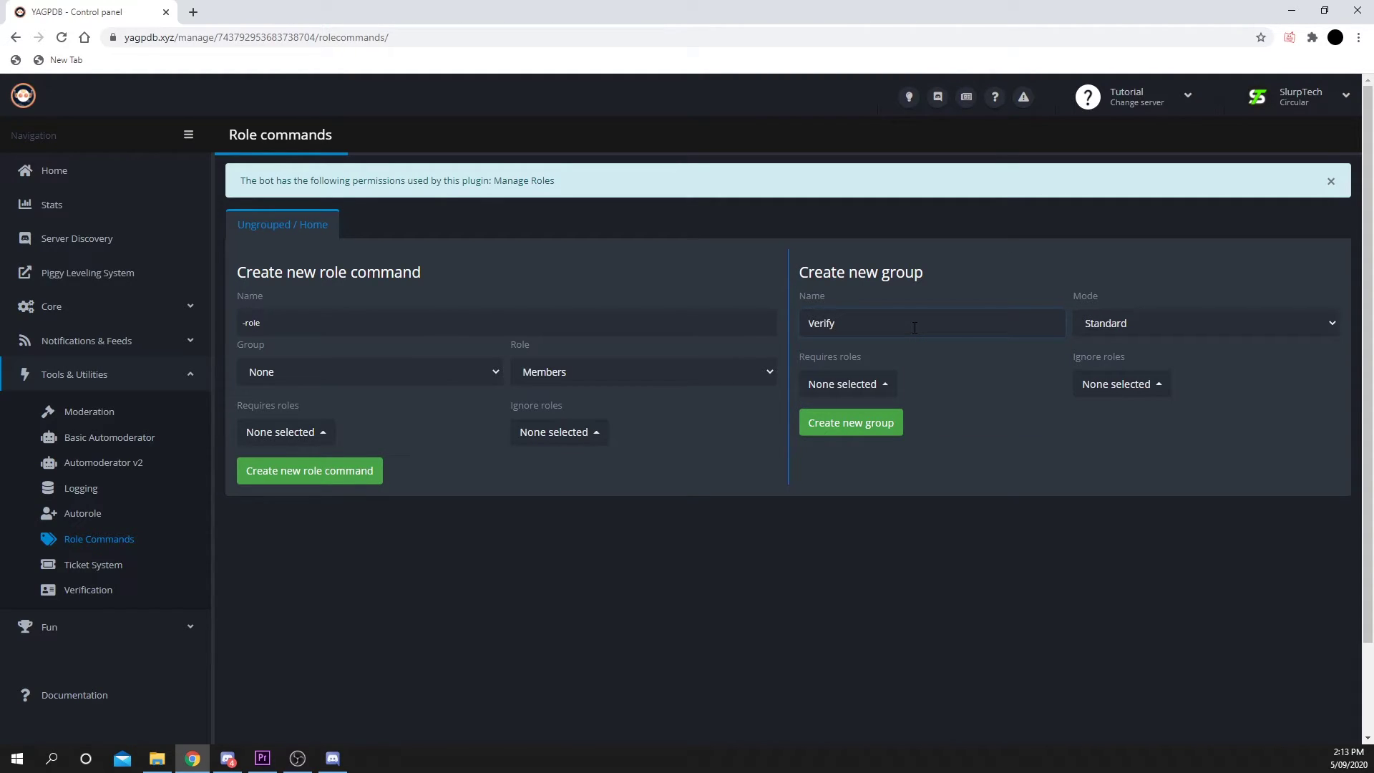
{"action": "left_click_drag", "start_coordinate": [914, 328], "coordinate": [780, 321]}
{"action": "left_click", "coordinate": [1156, 329]}
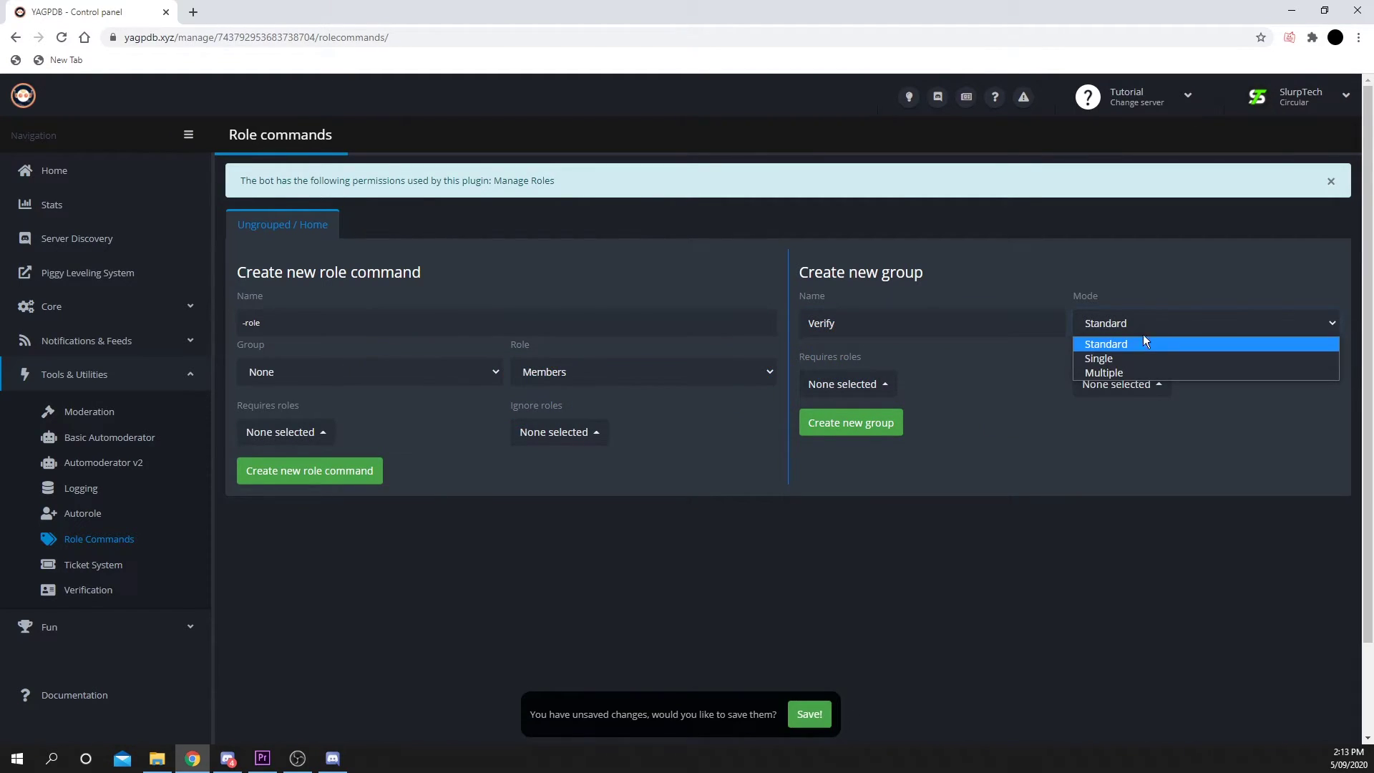
{"action": "left_click", "coordinate": [1092, 359]}
{"action": "left_click", "coordinate": [891, 461]}
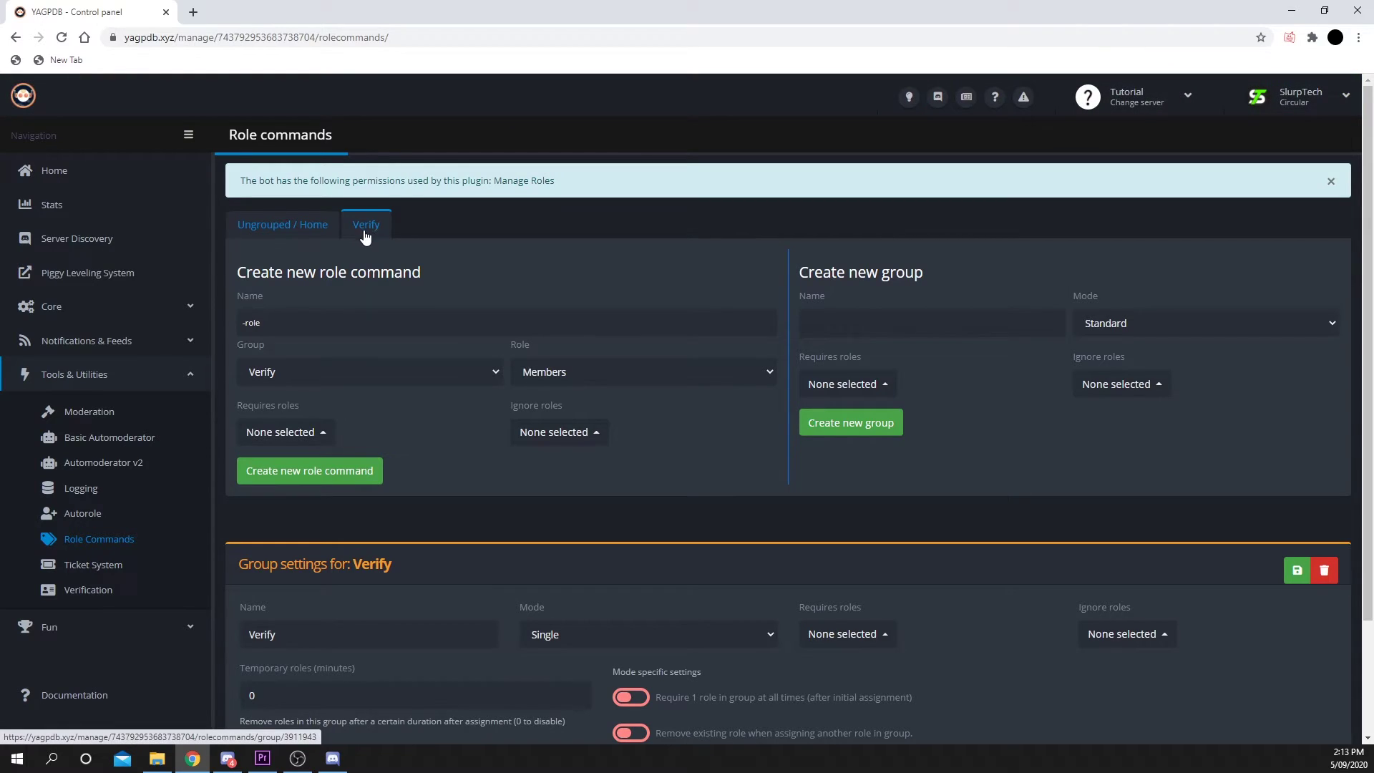
Create a 'Verified' role command in group Verify that grants the Members role.
{"action": "left_click", "coordinate": [332, 324]}
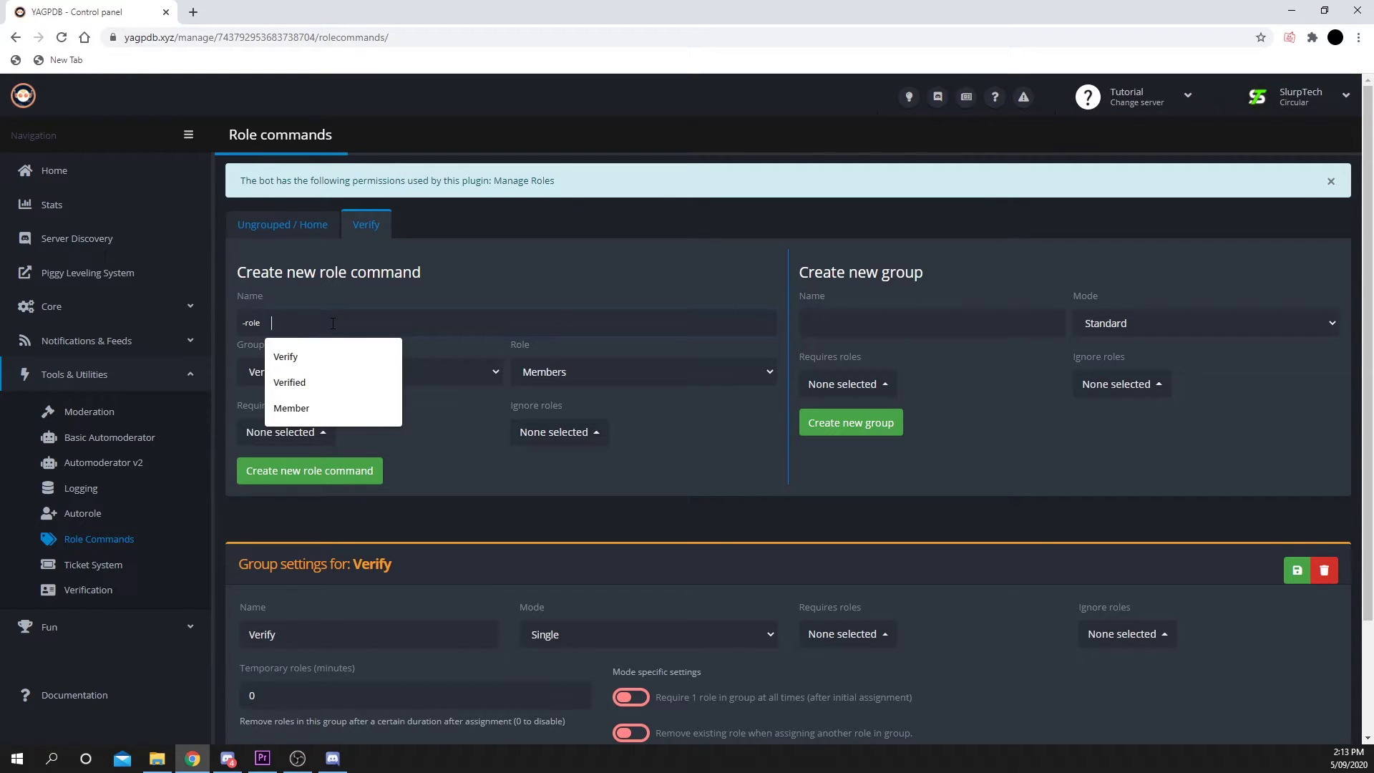
{"action": "left_click", "coordinate": [306, 386]}
{"action": "left_click_drag", "start_coordinate": [315, 336], "coordinate": [255, 340]}
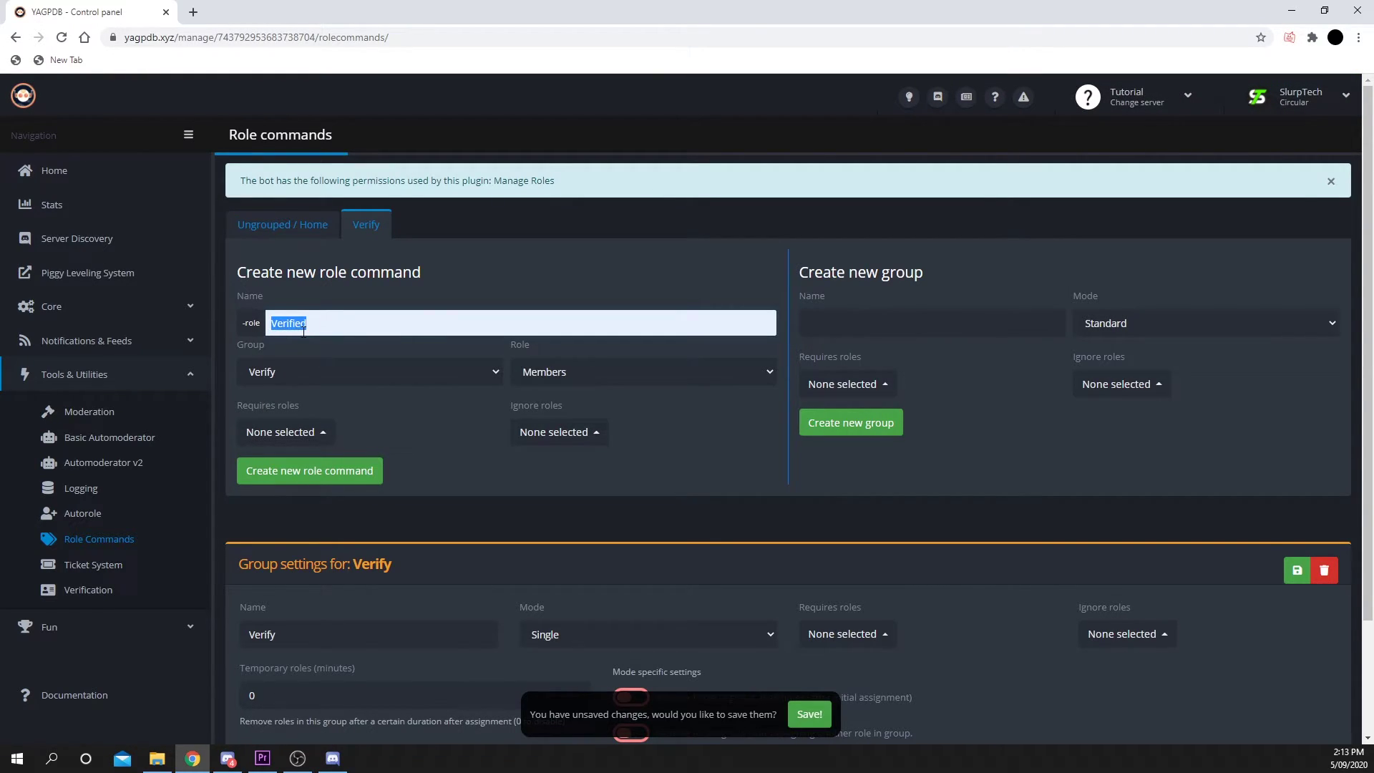
{"action": "left_click", "coordinate": [567, 377]}
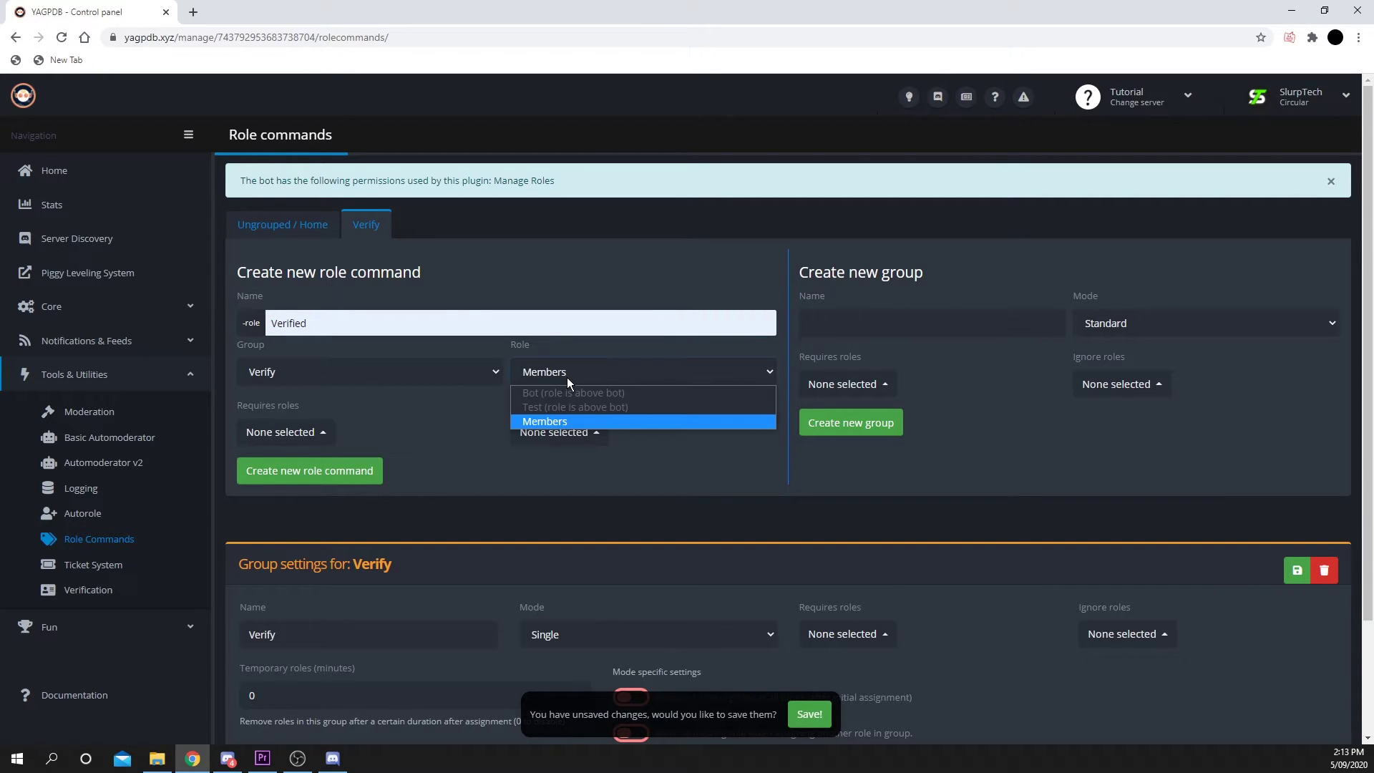
{"action": "left_click", "coordinate": [553, 422]}
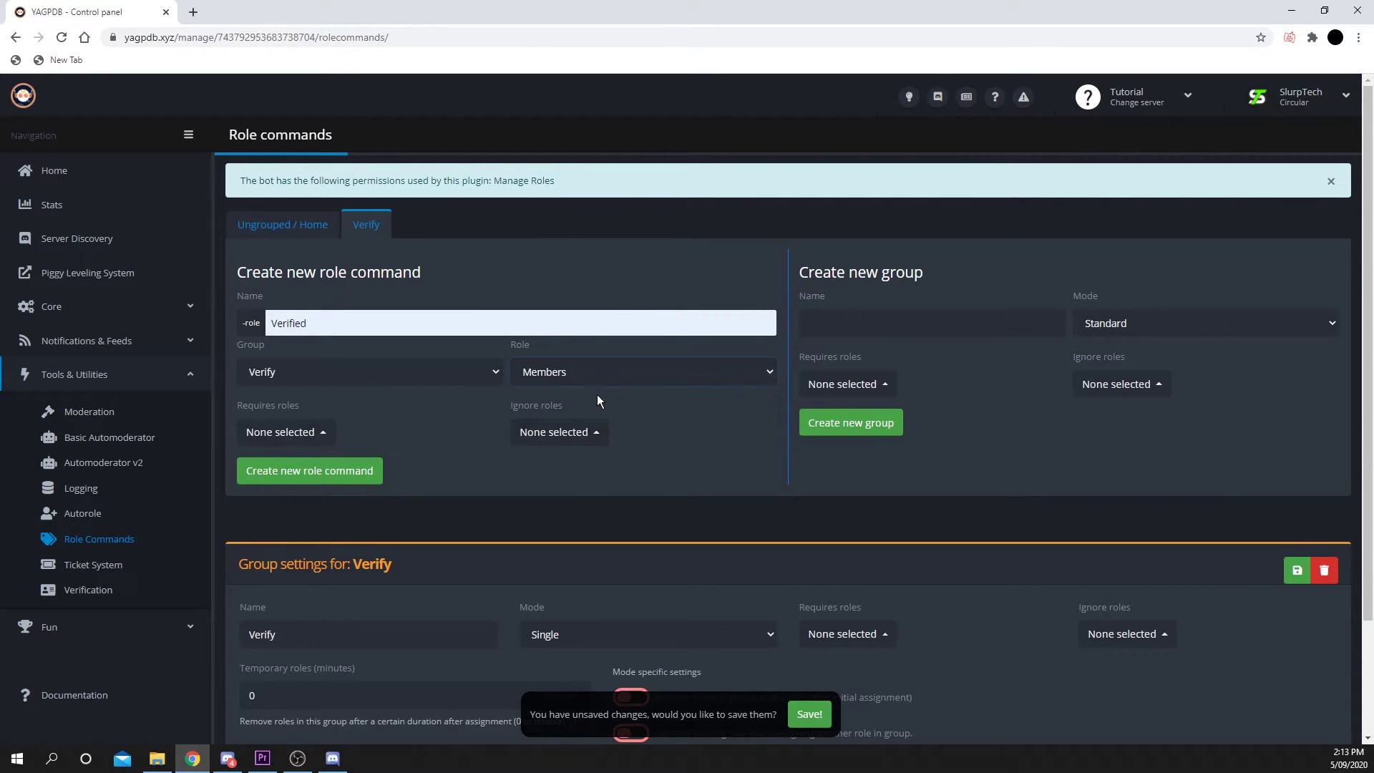
{"action": "left_click", "coordinate": [367, 475]}
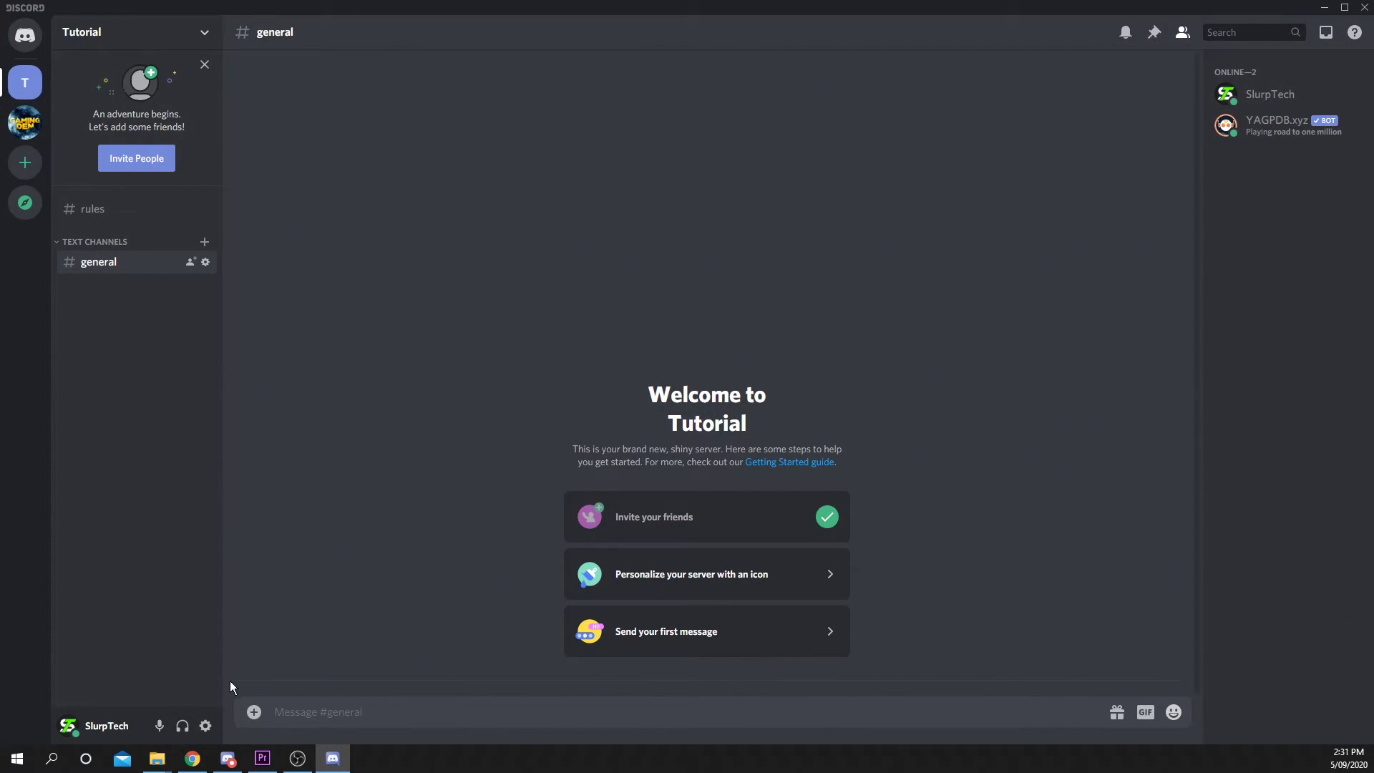
Switch on Developer Mode in User Settings > Appearance and close settings.
{"action": "left_click", "coordinate": [206, 726]}
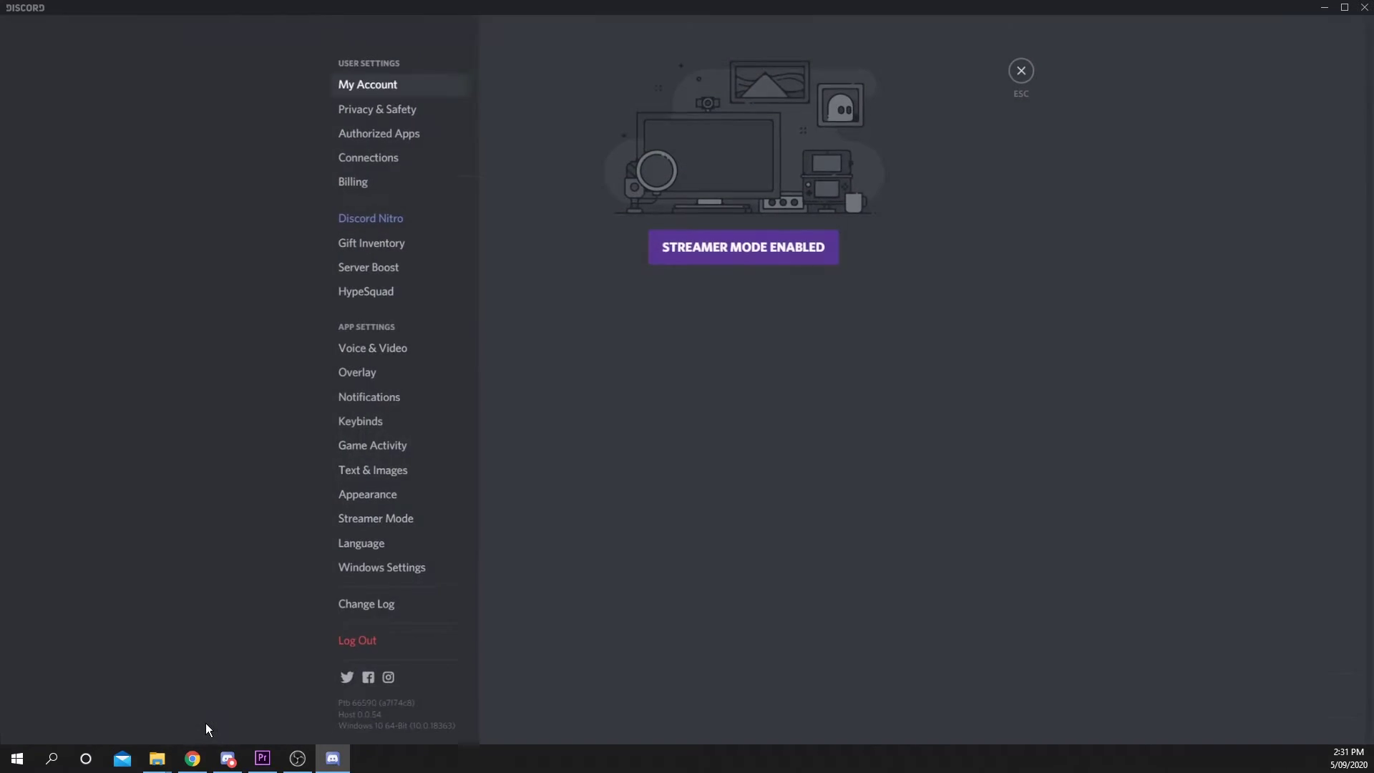
{"action": "left_click", "coordinate": [377, 496]}
{"action": "scroll", "coordinate": [1098, 503], "scroll_direction": "down", "scroll_amount": 6}
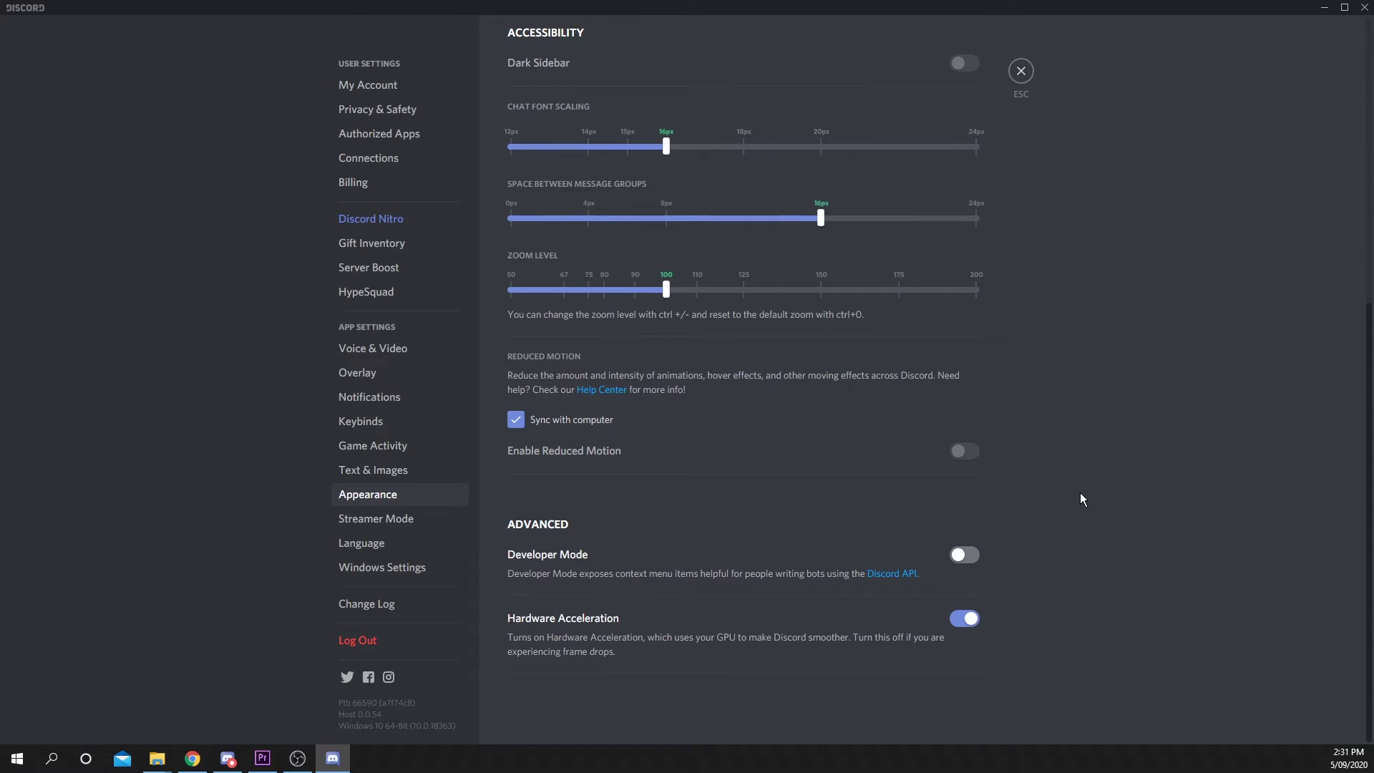
{"action": "left_click", "coordinate": [966, 556]}
{"action": "left_click", "coordinate": [1021, 71]}
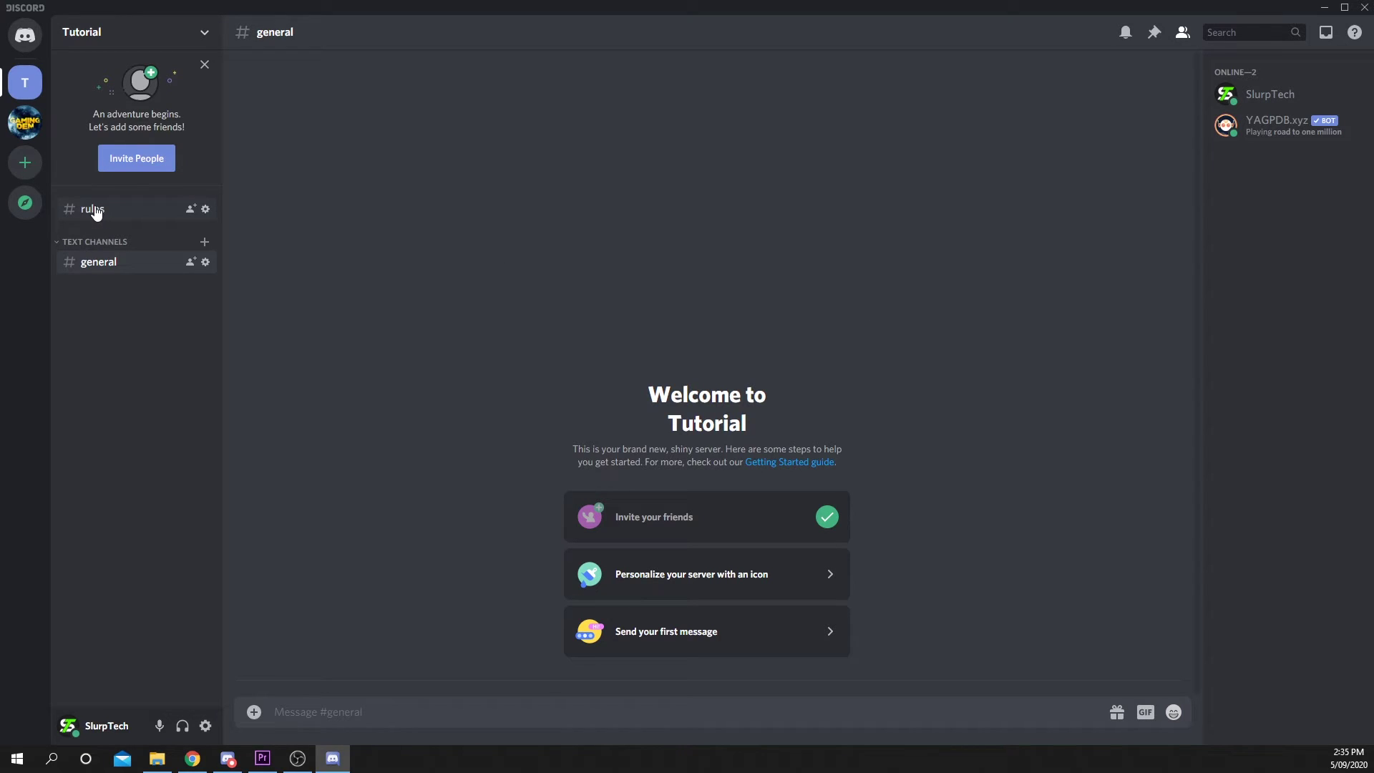
Paste and post the welcome rules message in #rules.
{"action": "left_click", "coordinate": [96, 213]}
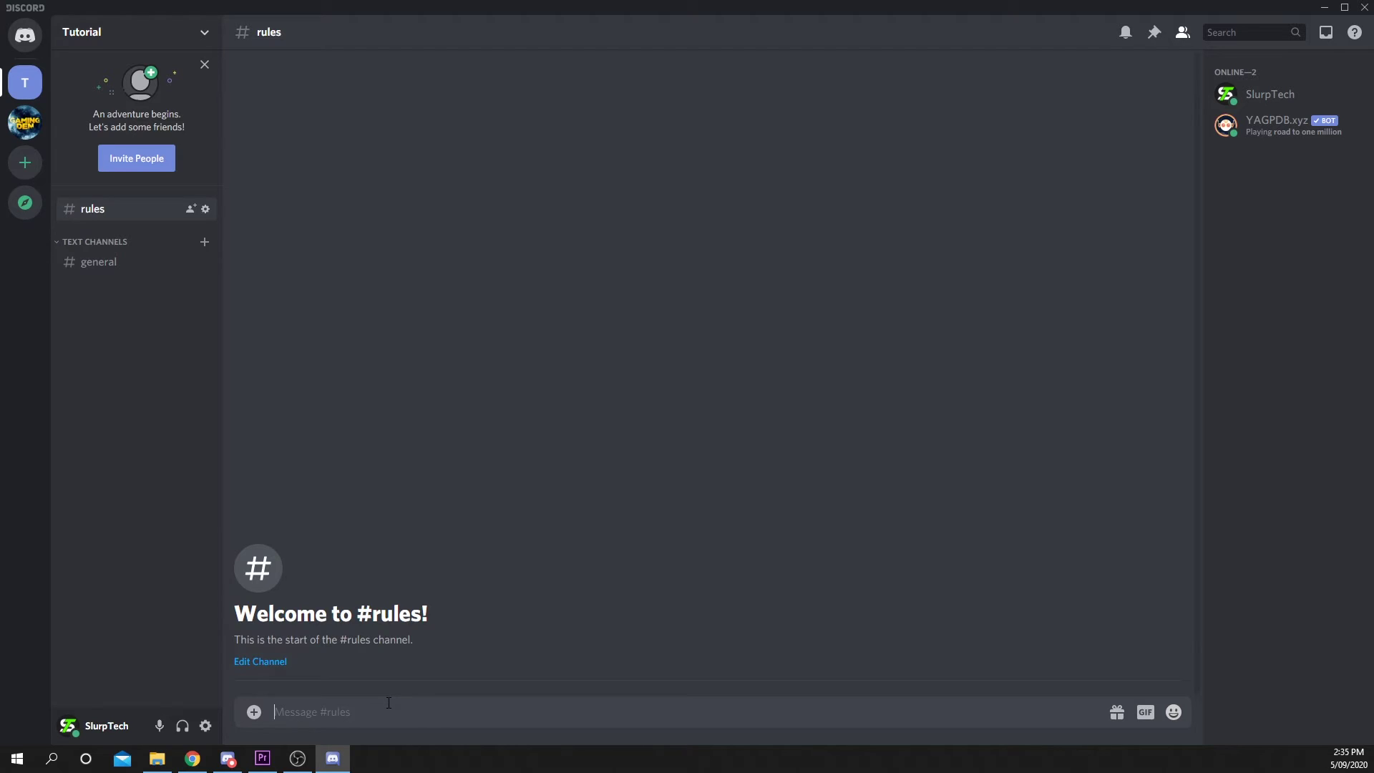
{"action": "type", "text": "Welcome to the Tutorial channel! Please be polite and nice to everyone in the server! React to this message to be given full access to the server."}
{"action": "key", "text": "Return"}
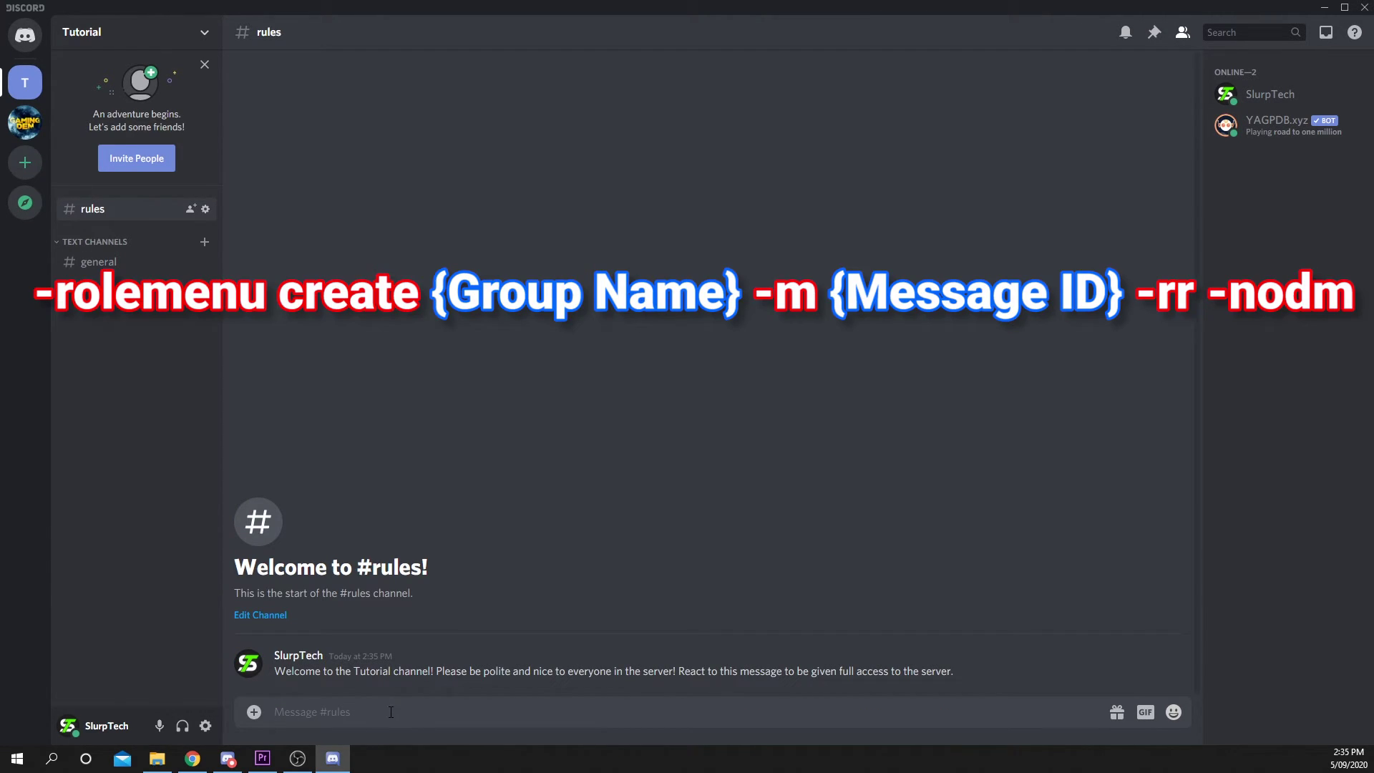
Draft the rolemenu command with {Group Name} replaced by 'Verify'.
{"action": "type", "text": "-rolemenu create {Group Name} -m {Message ID} -rr -nodm"}
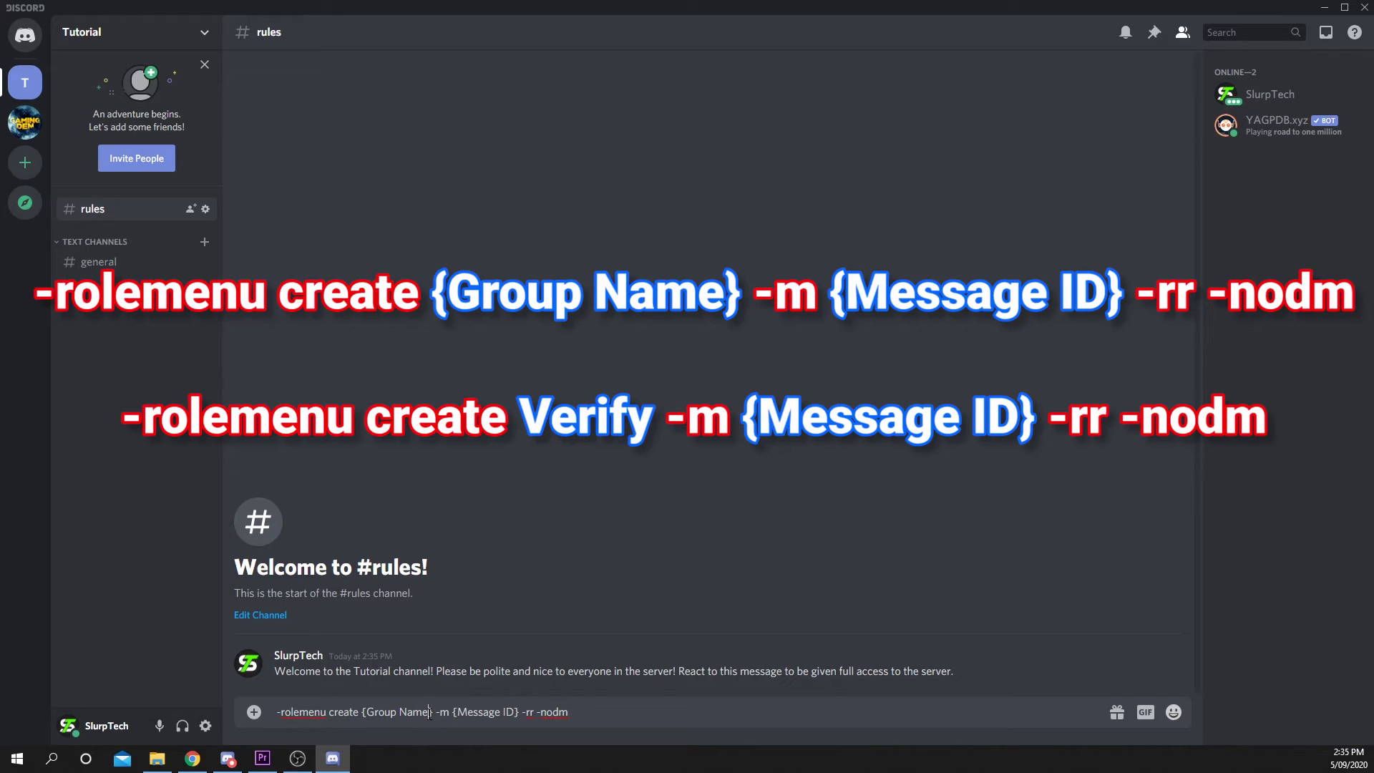
{"action": "left_click_drag", "start_coordinate": [429, 712], "coordinate": [376, 715]}
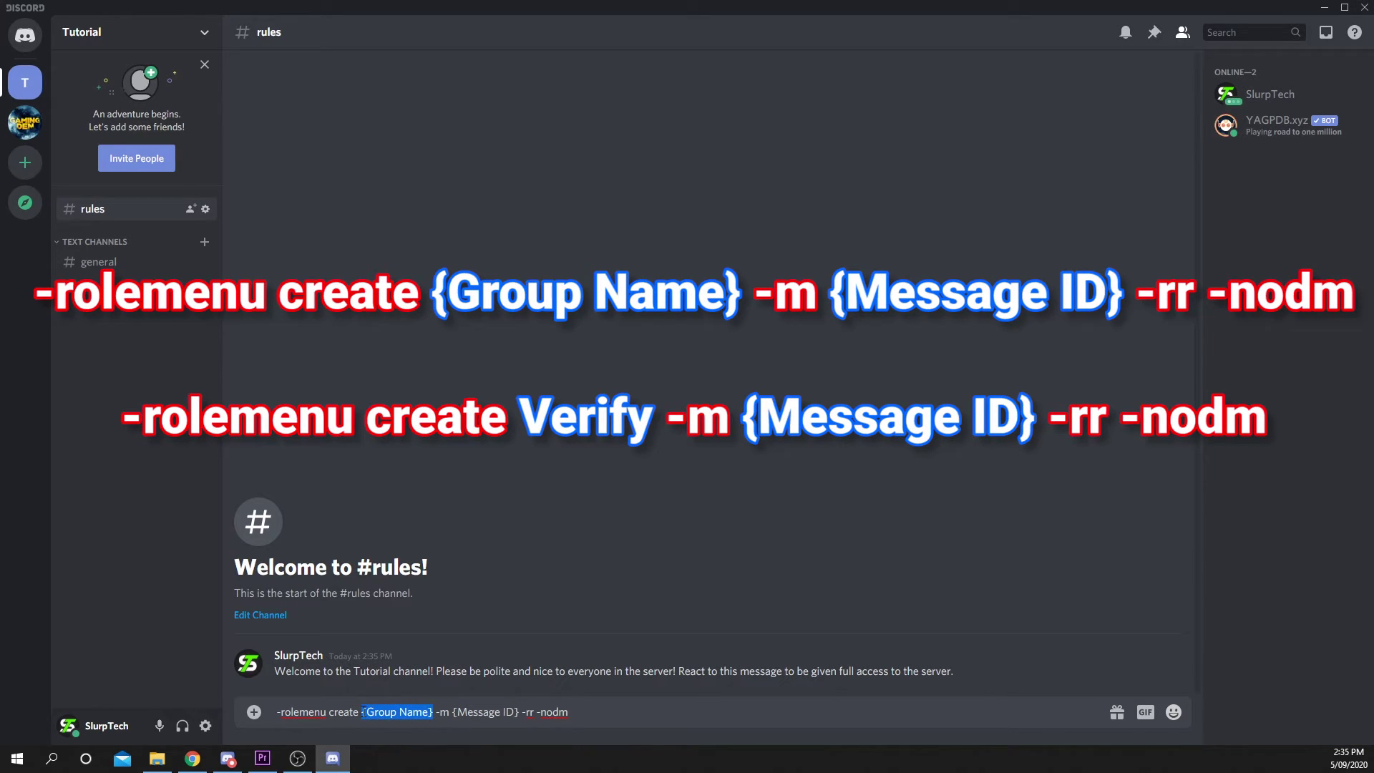
{"action": "left_click_drag", "start_coordinate": [364, 712], "coordinate": [361, 711]}
{"action": "type", "text": "Verify"}
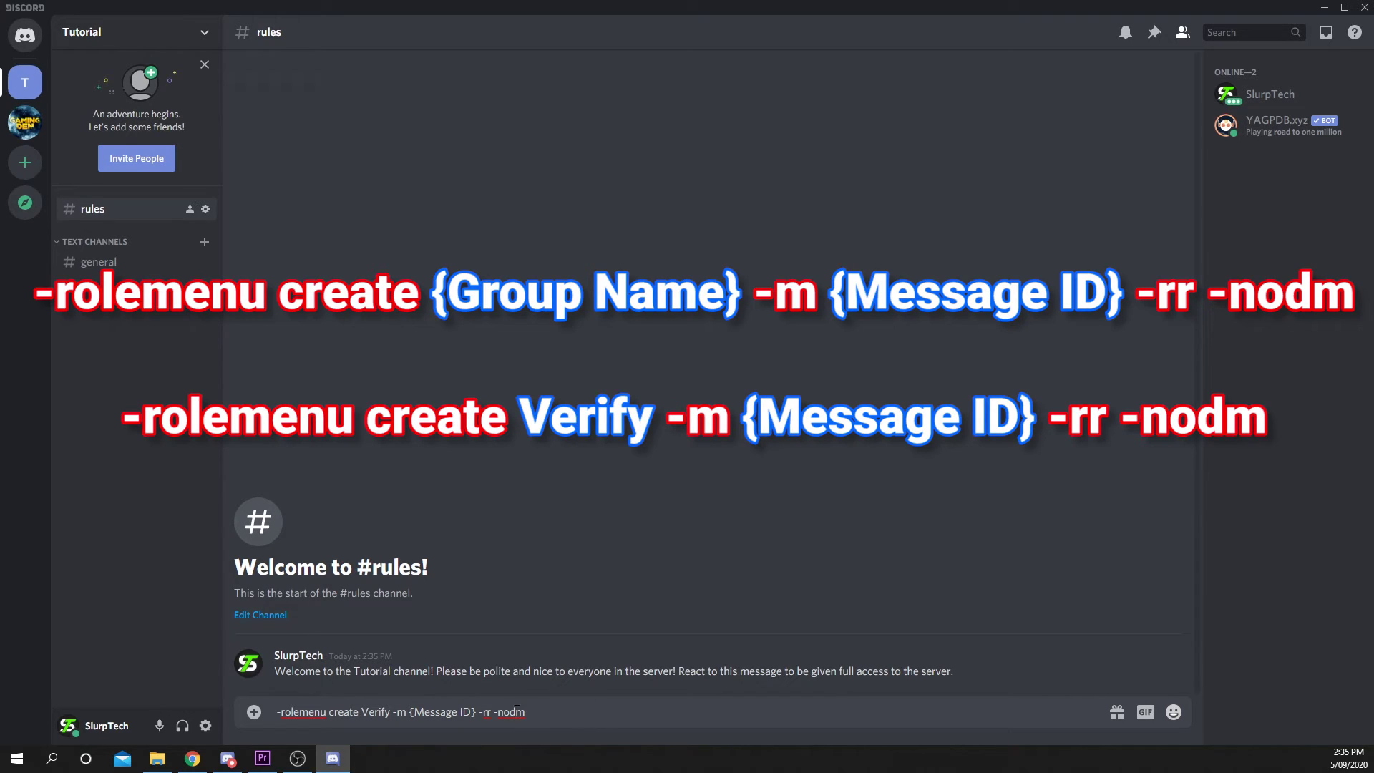
Replace {Message ID} with the welcome message's copied ID and send the command.
{"action": "left_click", "coordinate": [1170, 648]}
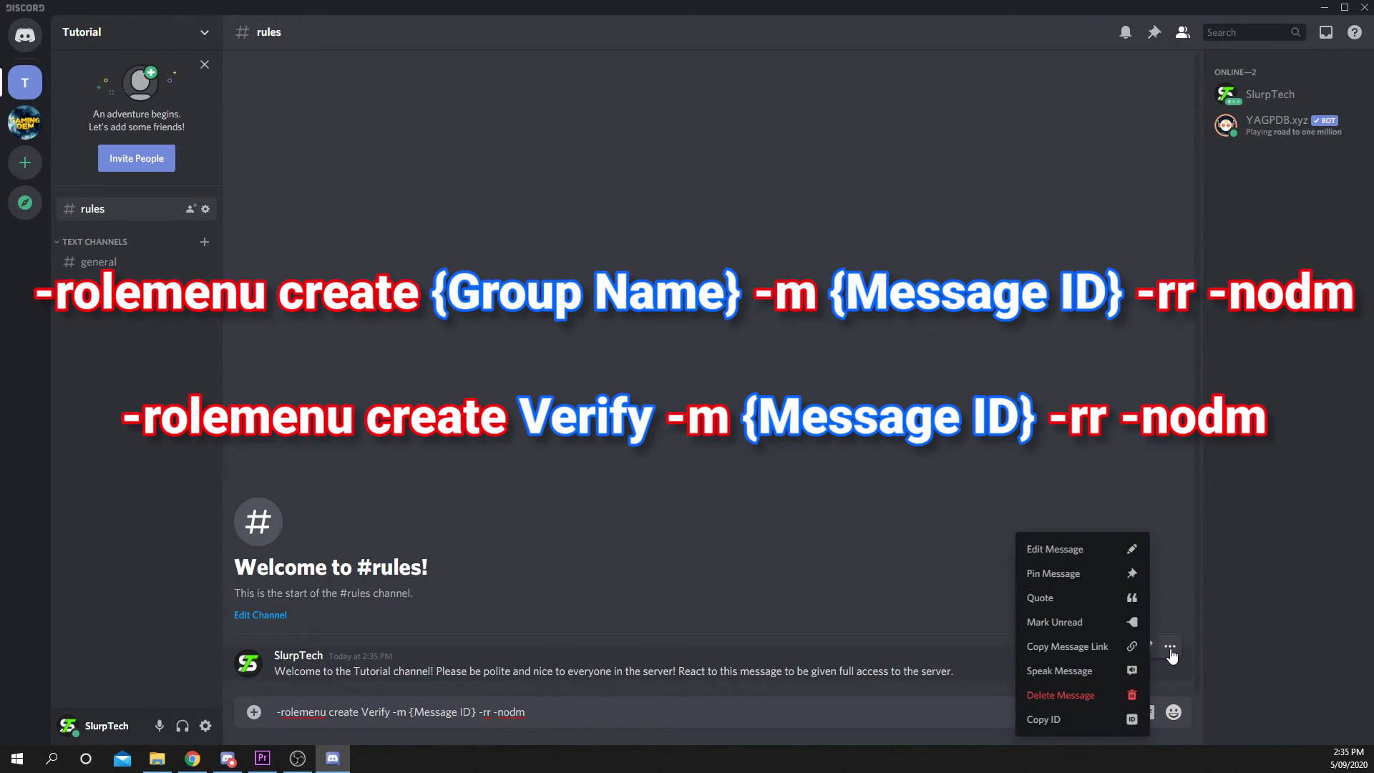
{"action": "left_click", "coordinate": [1080, 721]}
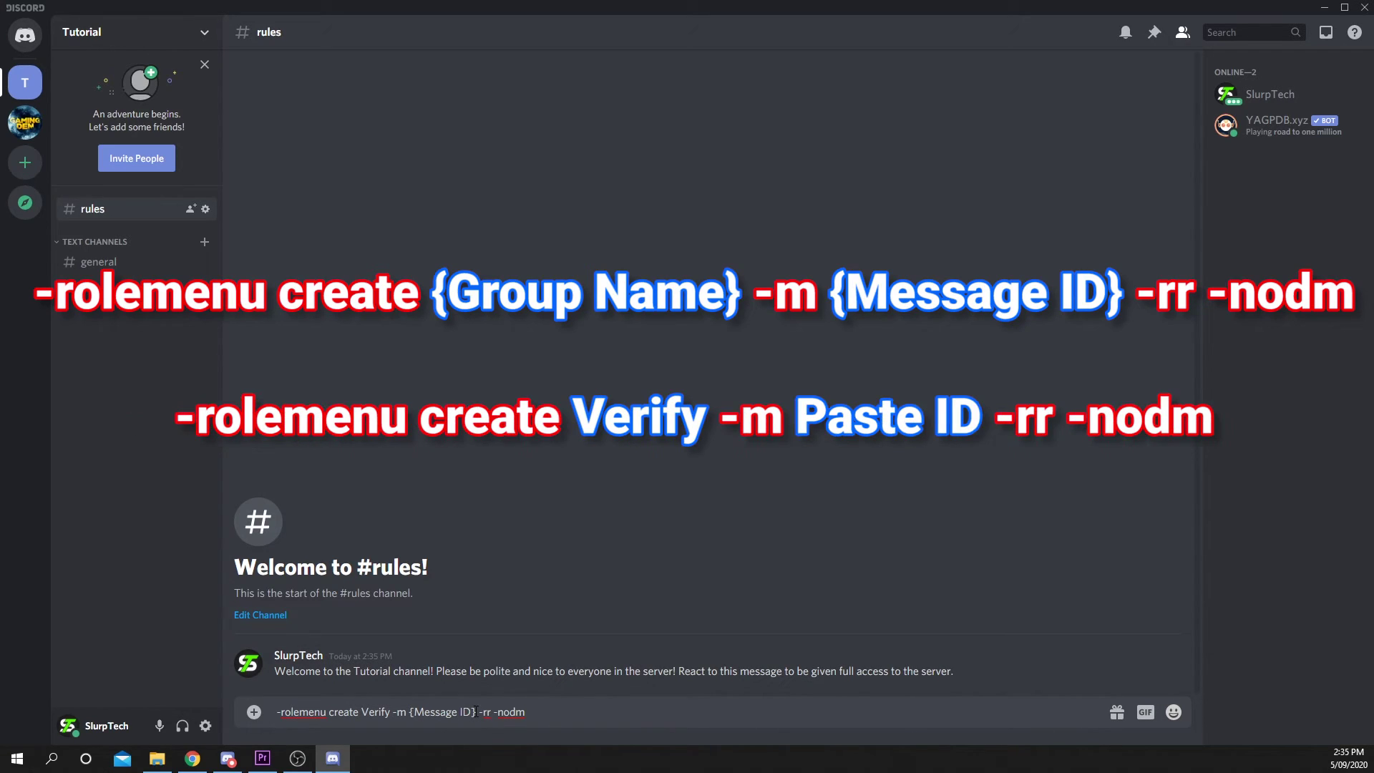
{"action": "left_click_drag", "start_coordinate": [474, 711], "coordinate": [409, 712]}
{"action": "key", "text": "ctrl+v"}
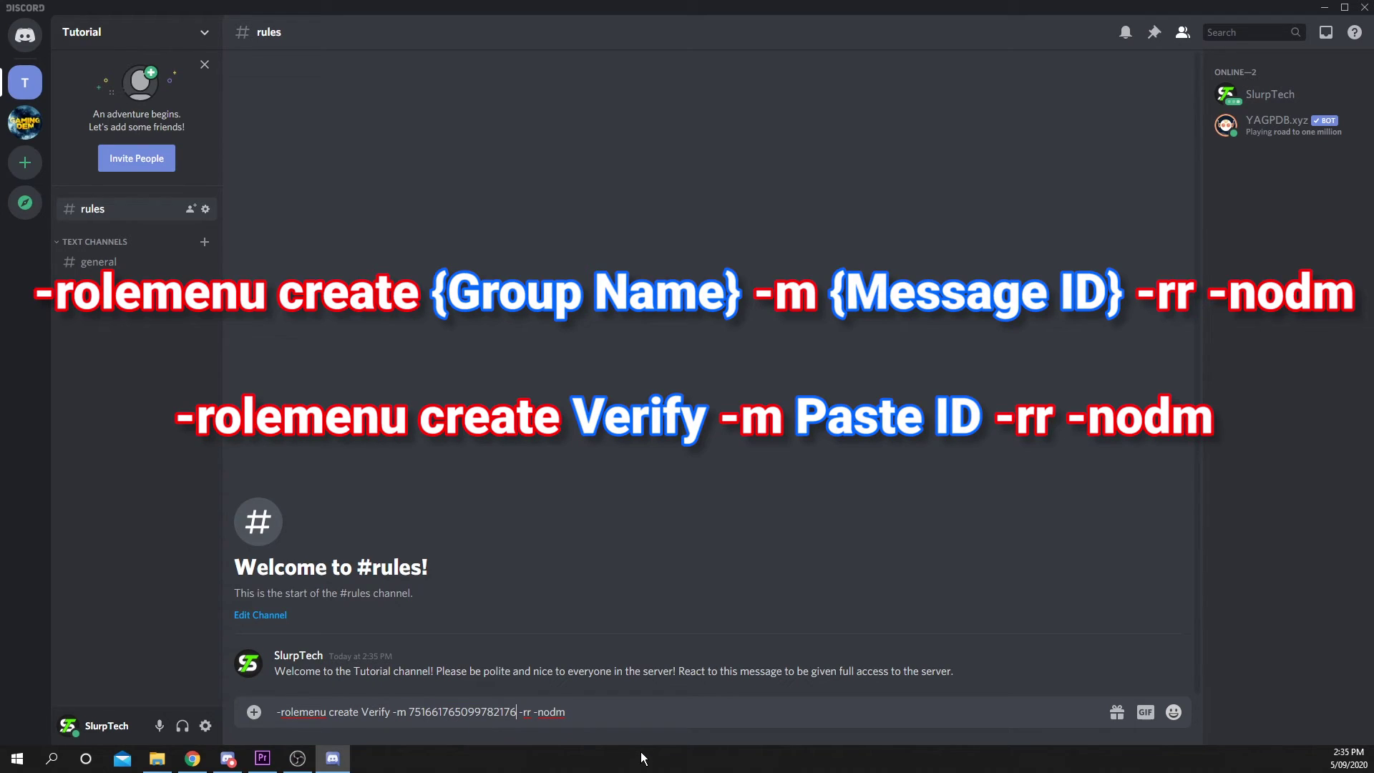
{"action": "key", "text": "Return"}
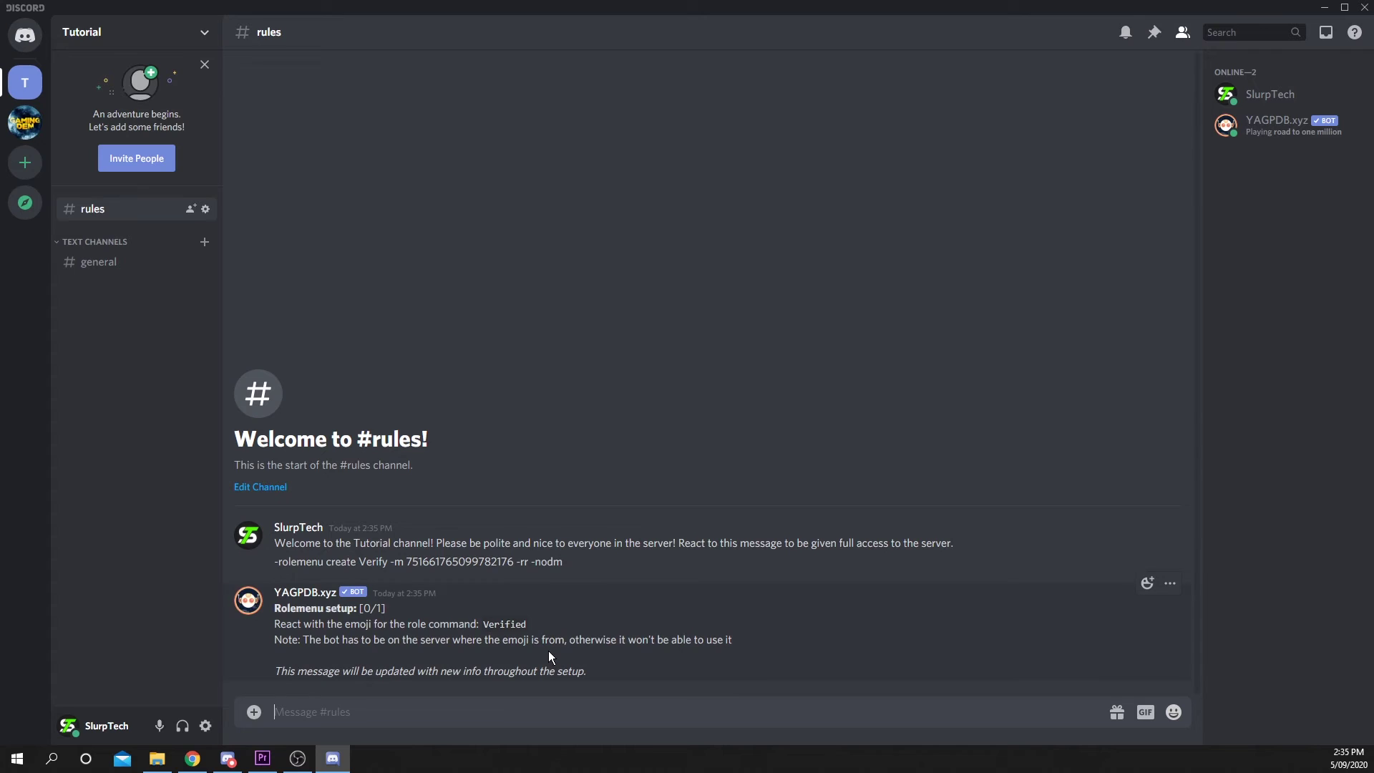
React with the poop emoji on the bot's setup message, then delete the command and the bot's reply.
{"action": "left_click", "coordinate": [1148, 583]}
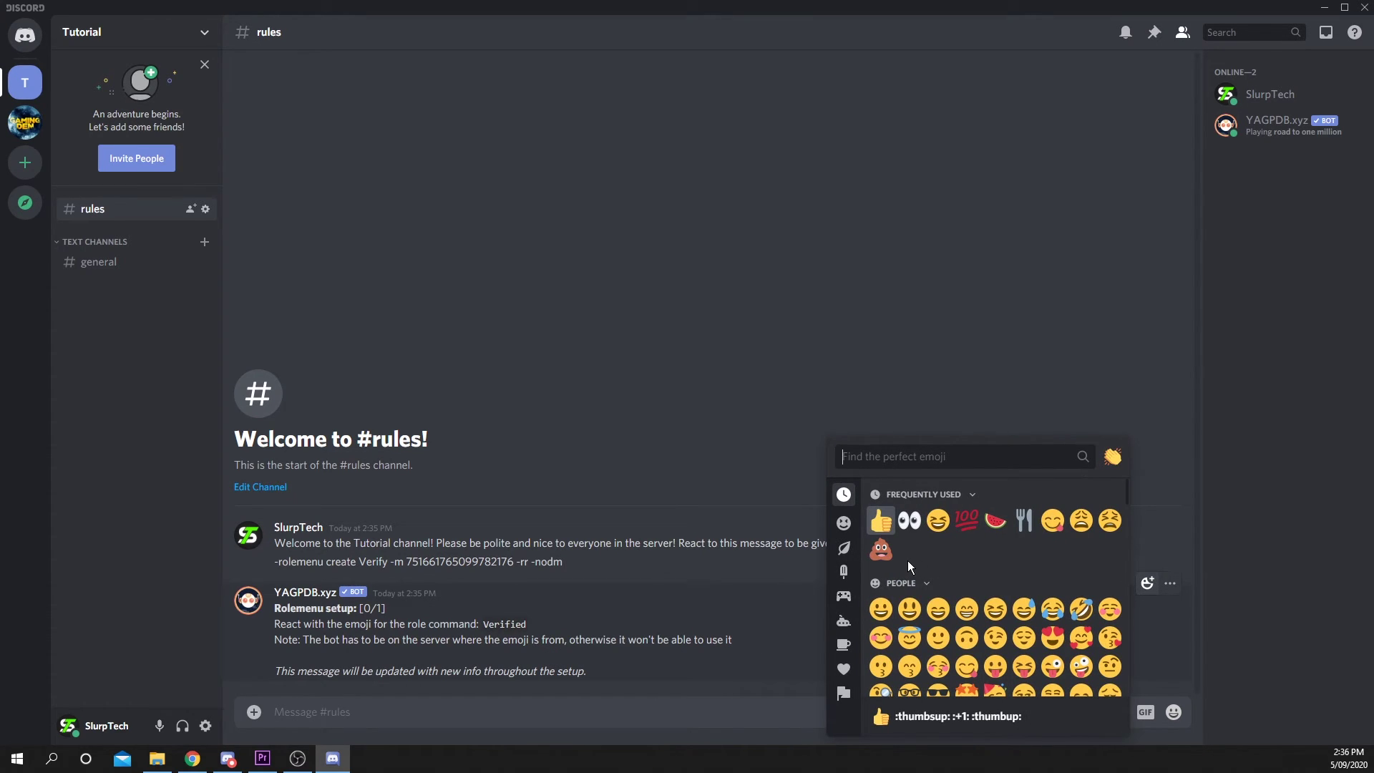
{"action": "left_click", "coordinate": [886, 559]}
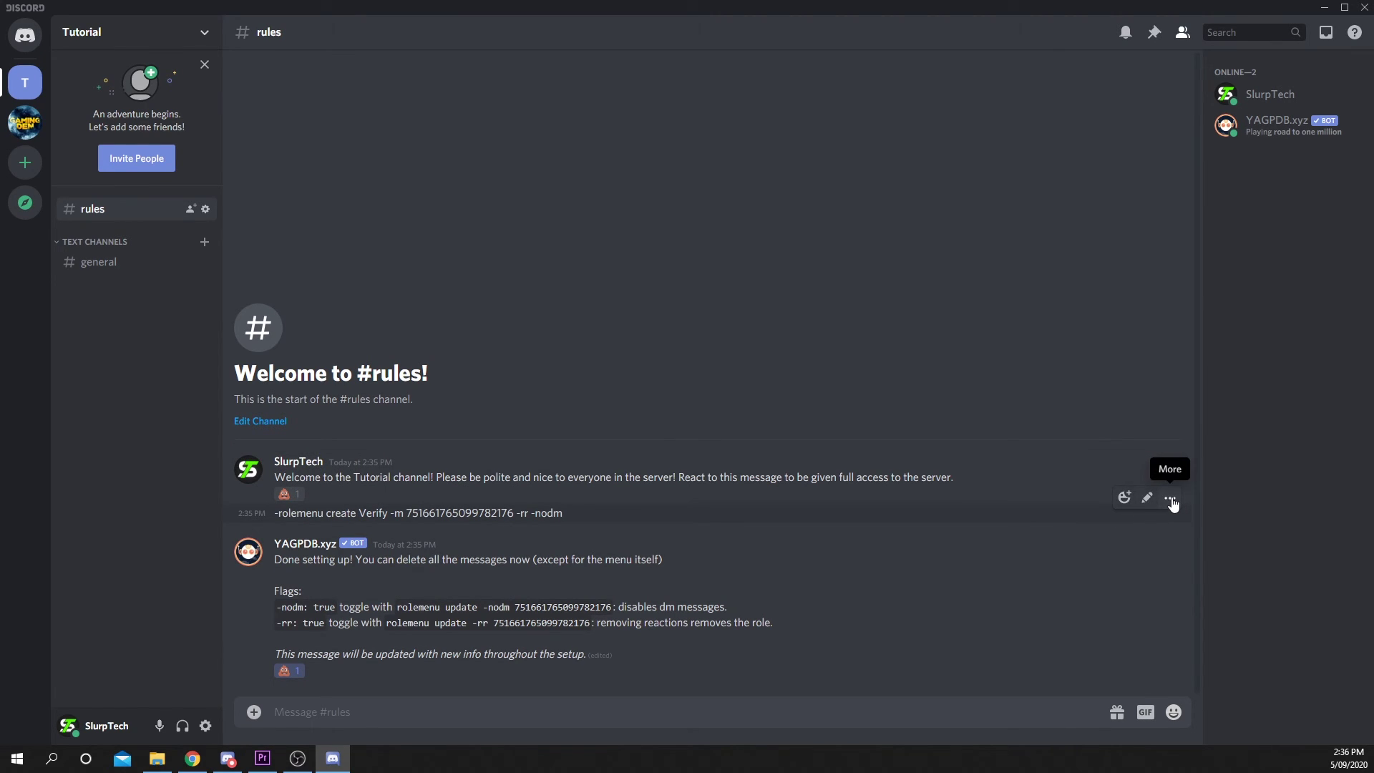
{"action": "left_click", "coordinate": [1171, 497]}
{"action": "left_click", "coordinate": [1084, 648]}
{"action": "left_click", "coordinate": [811, 443]}
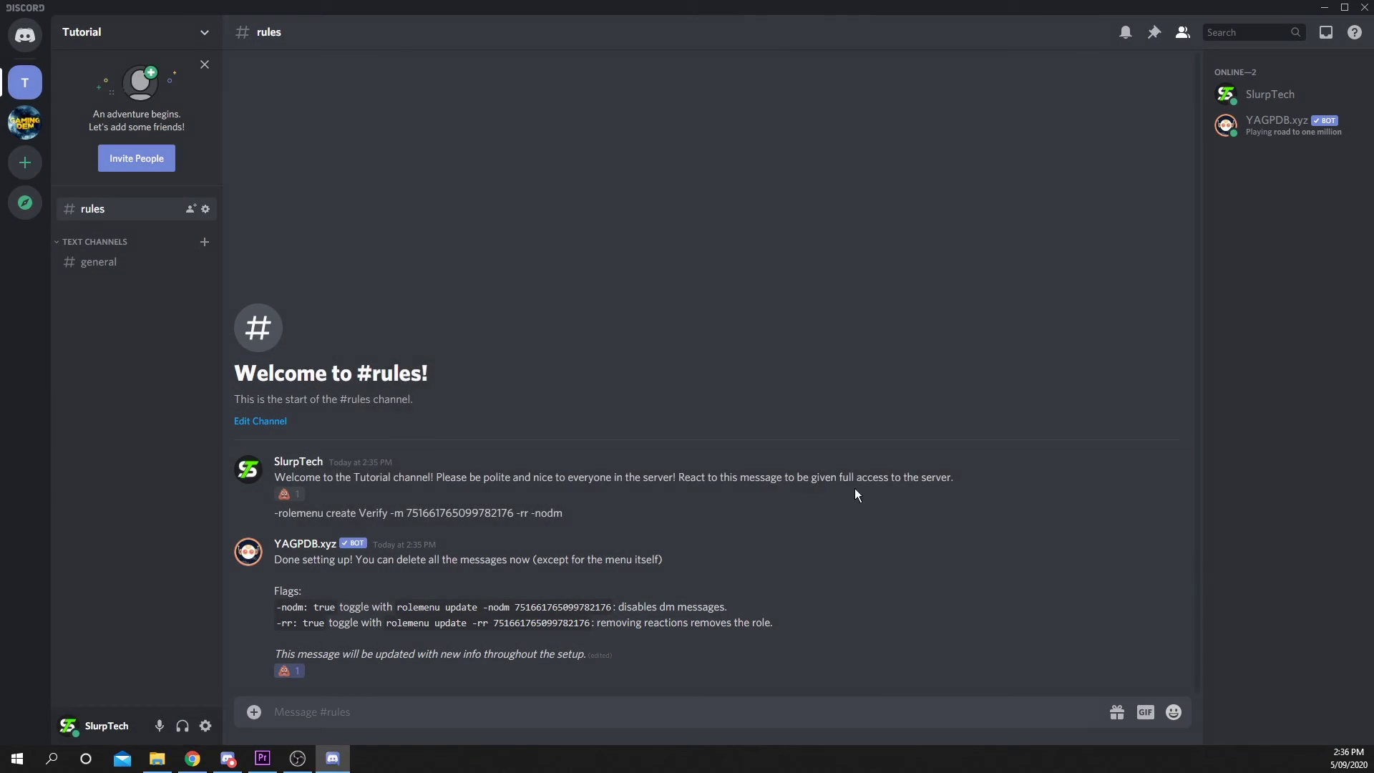
{"action": "left_click", "coordinate": [1170, 534]}
{"action": "left_click", "coordinate": [1065, 691]}
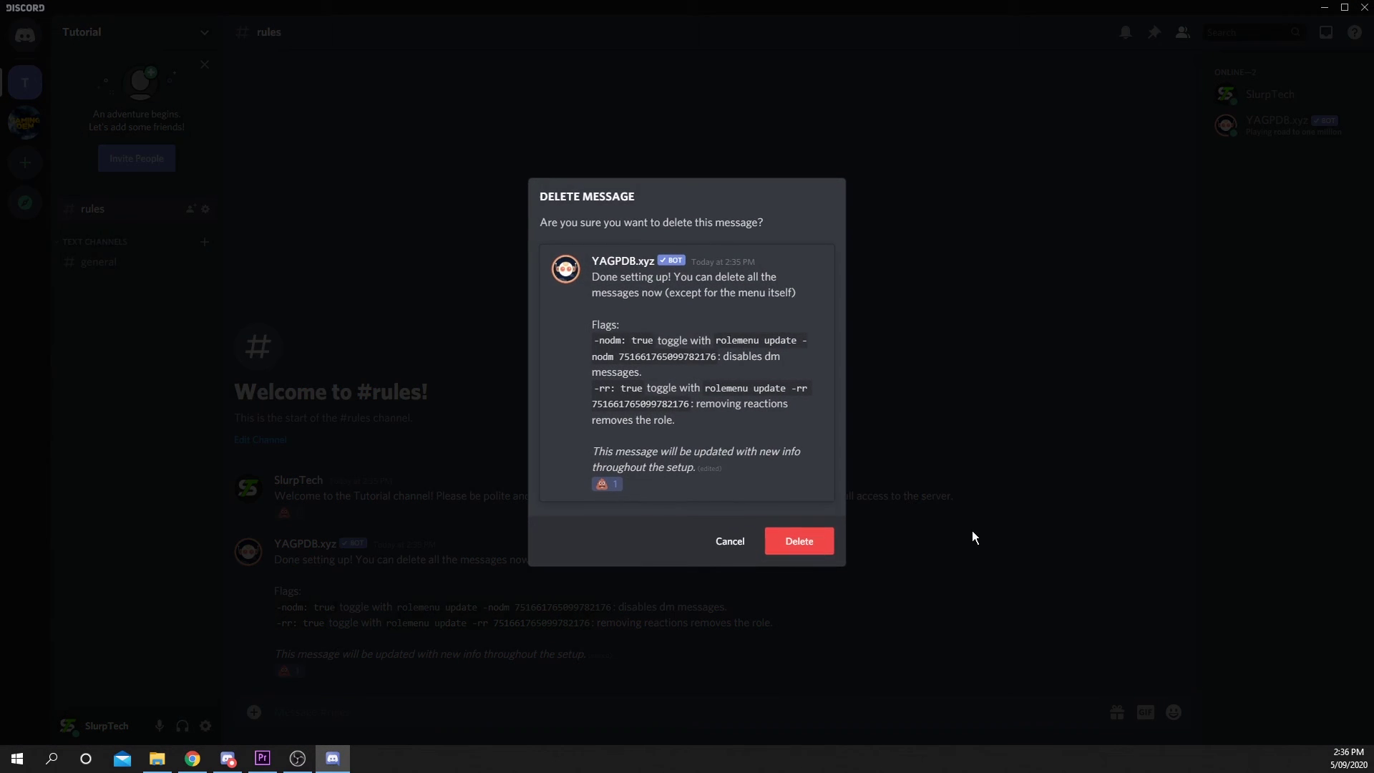